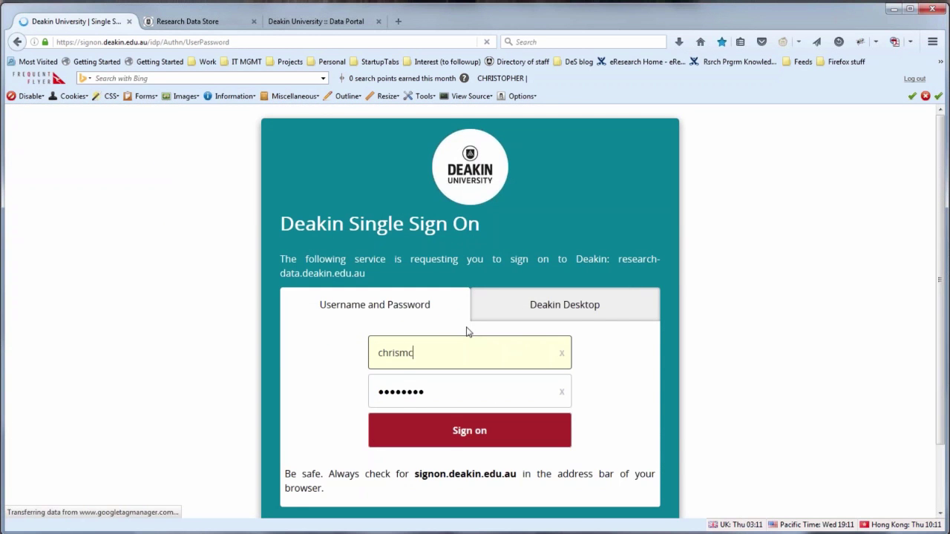
# Step: Sign on to the researcher dashboard and open the submitted dataset "Scholarships and Connections: Australia, Indonesia and Papua New Guinea, 1960-2010"
pyautogui.press('Return')
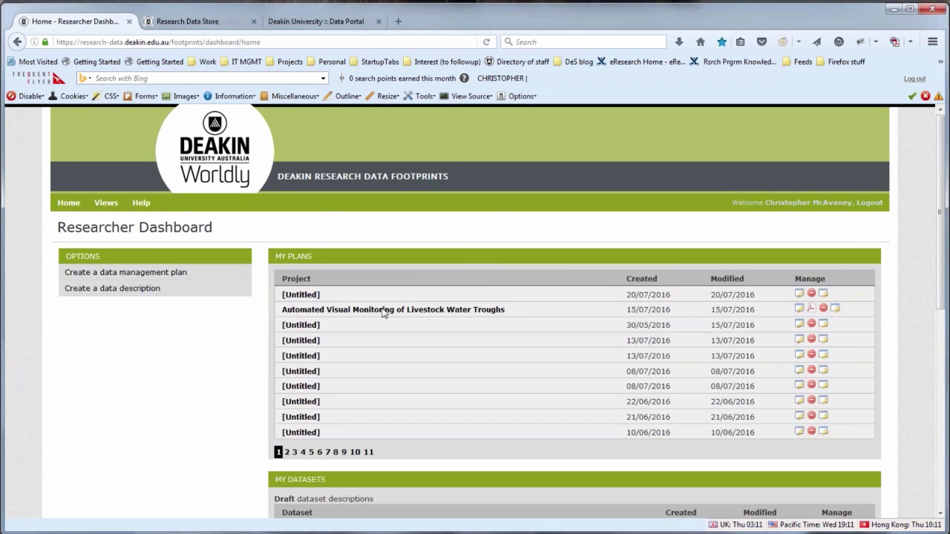
pyautogui.scroll(-3, 384, 310)
pyautogui.scroll(-6, 383, 310)
pyautogui.scroll(-1, 384, 309)
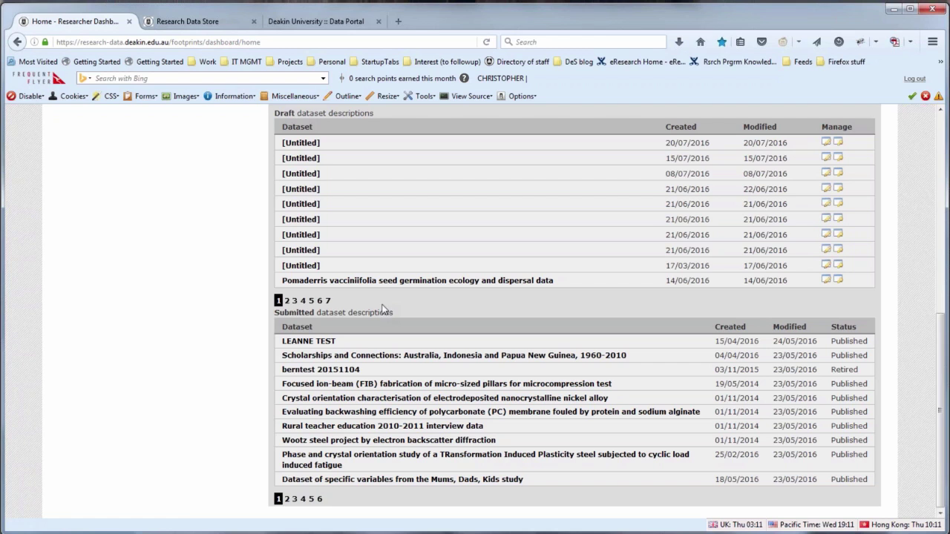
pyautogui.click(319, 356)
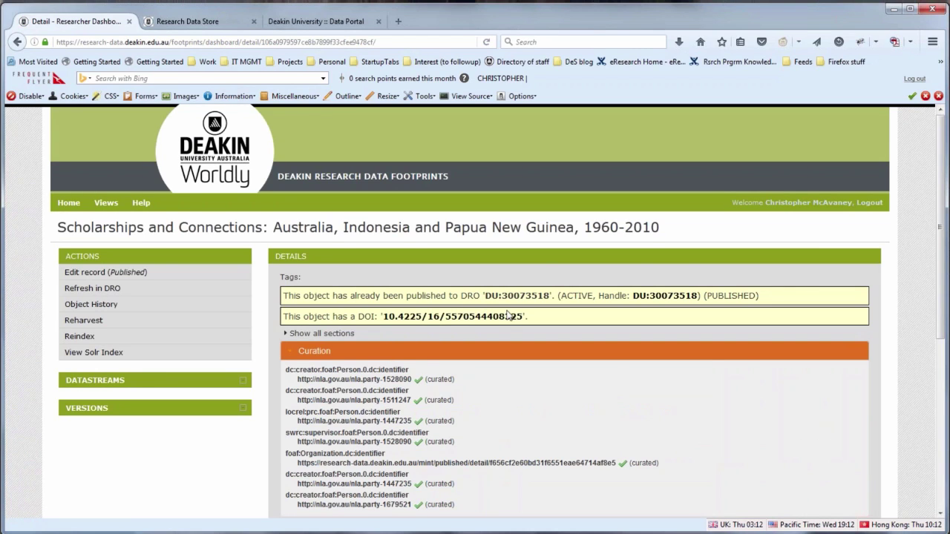
# Step: Look over the dataset record's sections and expand Description to read its summary, related publications and related websites
pyautogui.scroll(-5, 509, 315)
pyautogui.scroll(3, 510, 316)
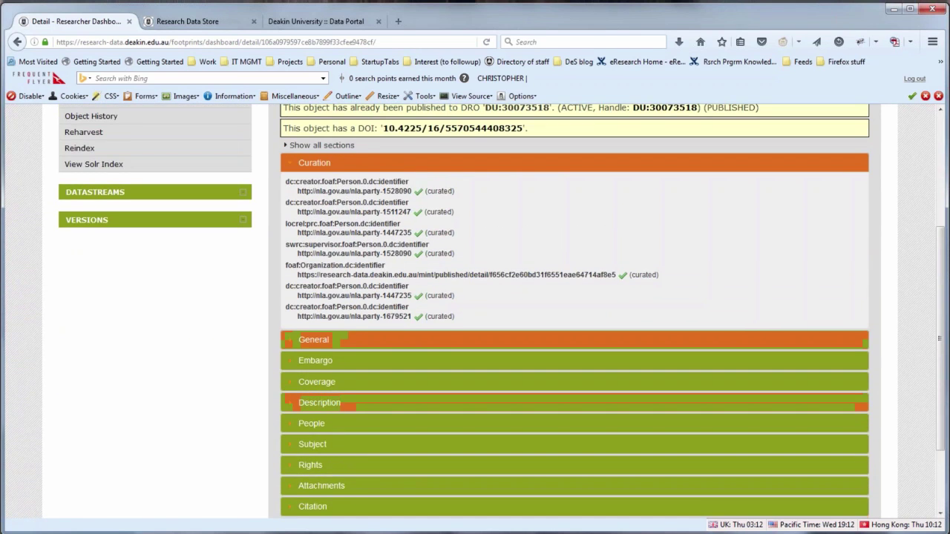
pyautogui.scroll(3, 509, 316)
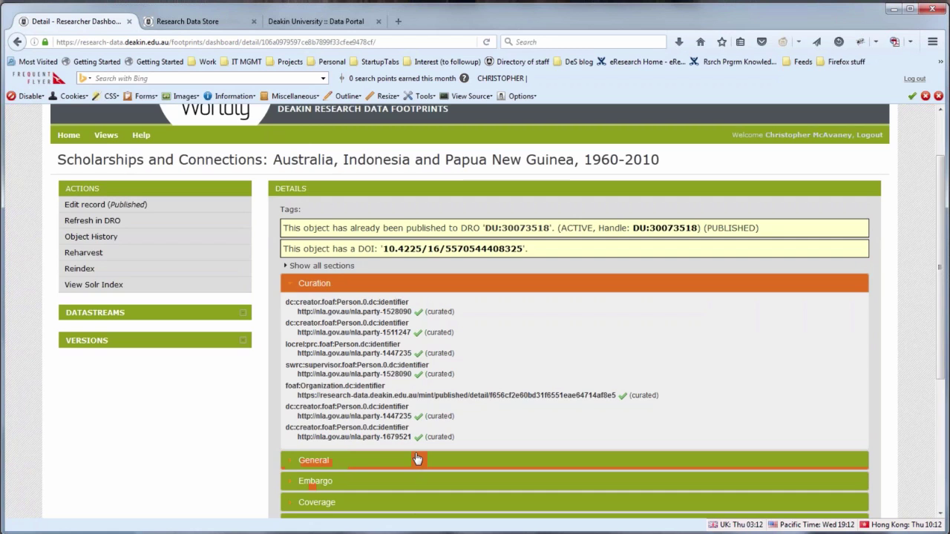
pyautogui.scroll(-3, 417, 459)
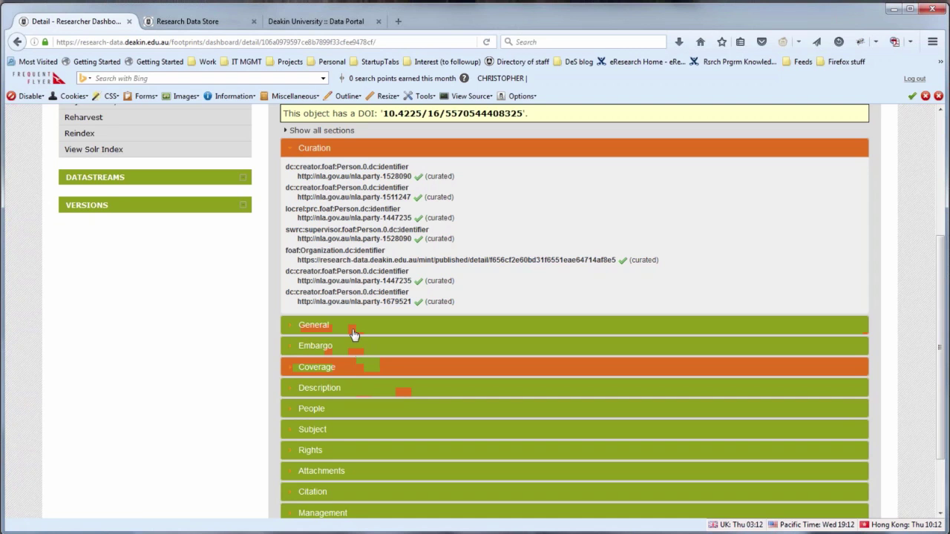
pyautogui.click(361, 472)
pyautogui.scroll(2, 324, 368)
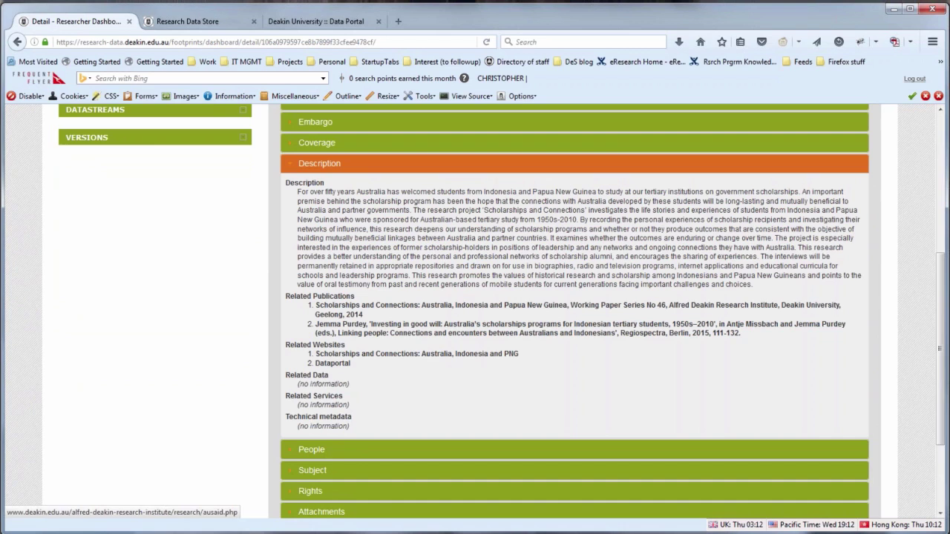
# Step: Switch to the Deakin Data Portal, continue past the disclaimer, and review the description of the Interviews collection
pyautogui.click(275, 26)
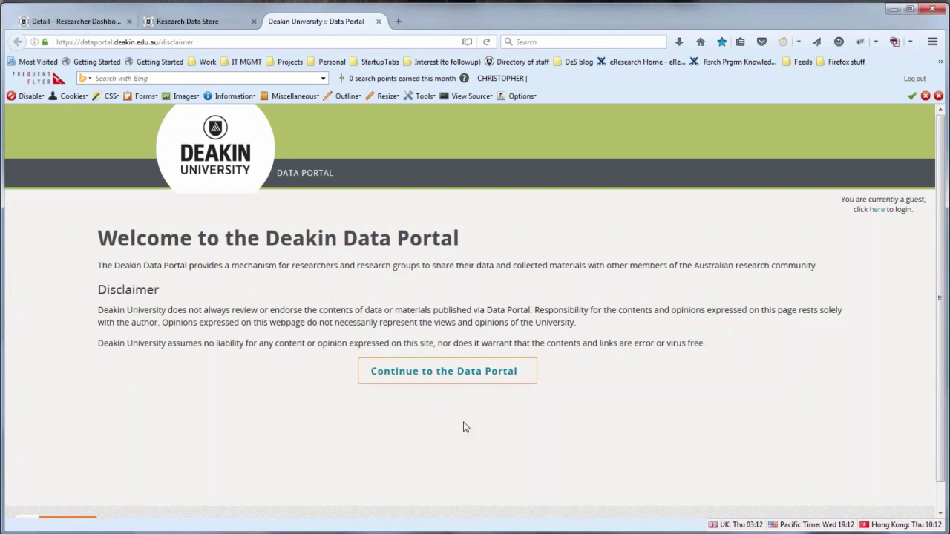
pyautogui.click(460, 373)
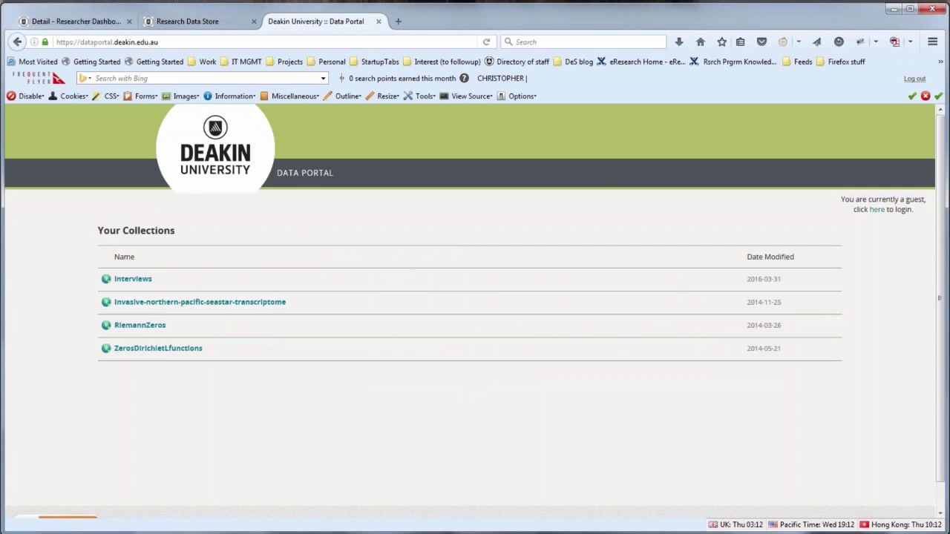
pyautogui.click(146, 281)
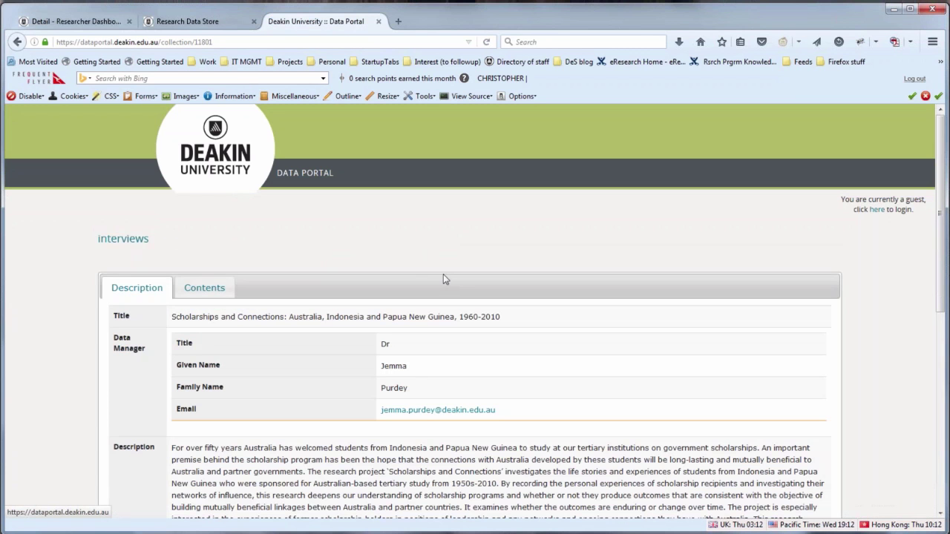
pyautogui.scroll(-2, 443, 289)
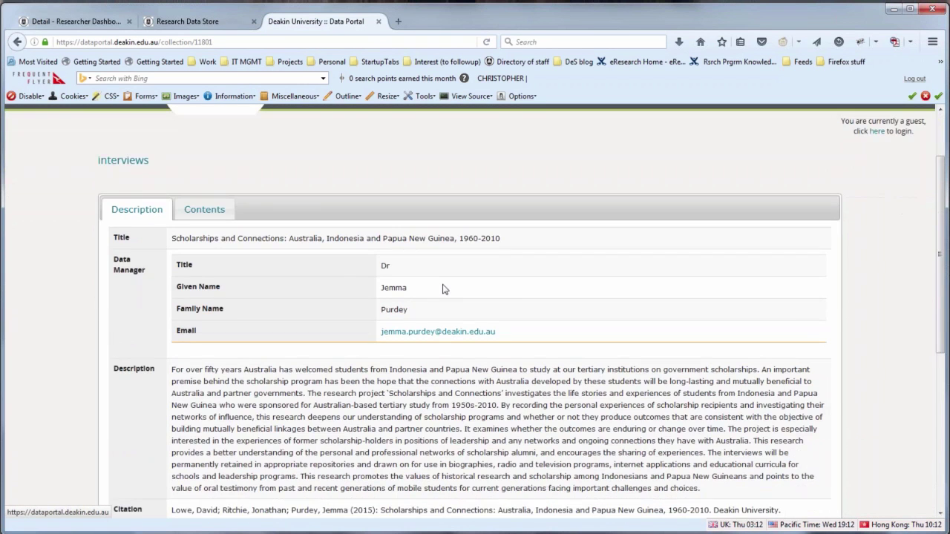
pyautogui.scroll(-3, 444, 289)
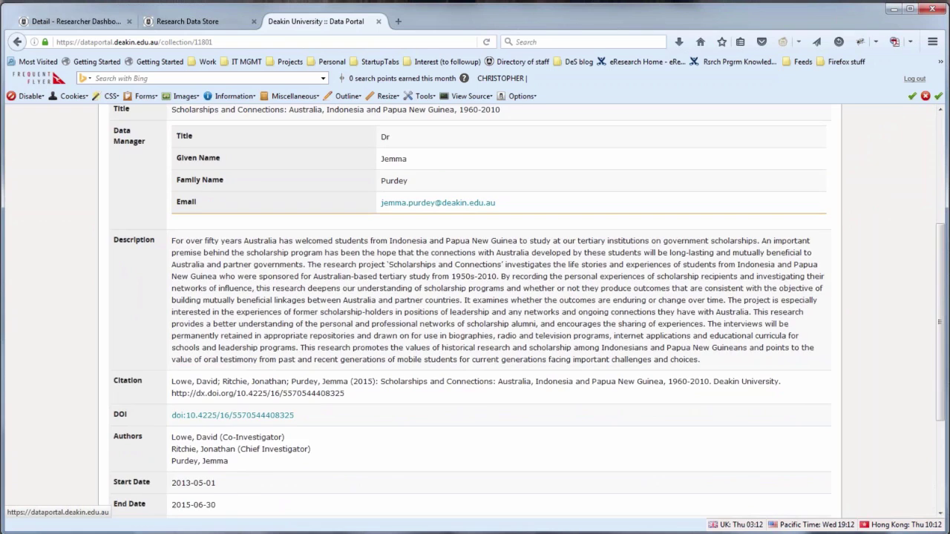
pyautogui.scroll(-2, 444, 289)
pyautogui.scroll(2, 411, 301)
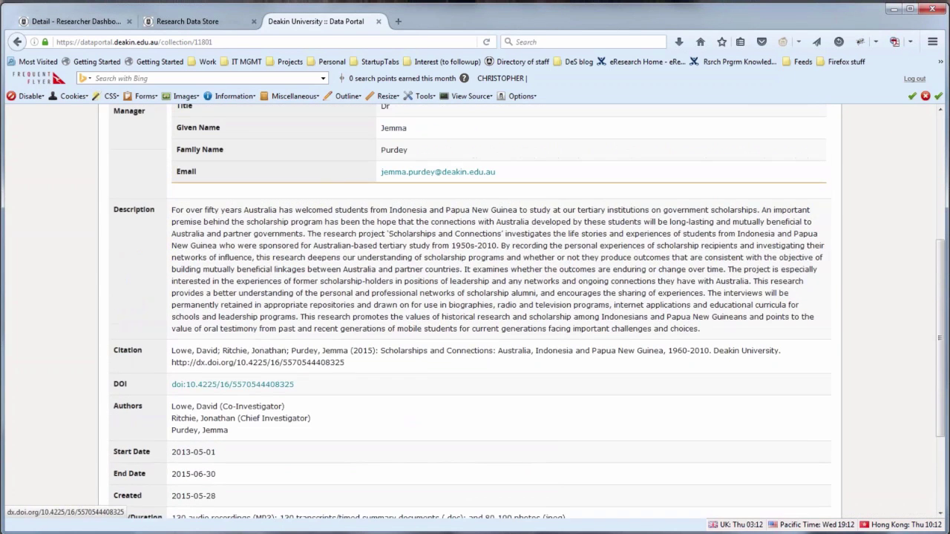
# Step: Show the contents of the Interviews collection and open its bandung-clips folder
pyautogui.scroll(3, 197, 198)
pyautogui.click(200, 192)
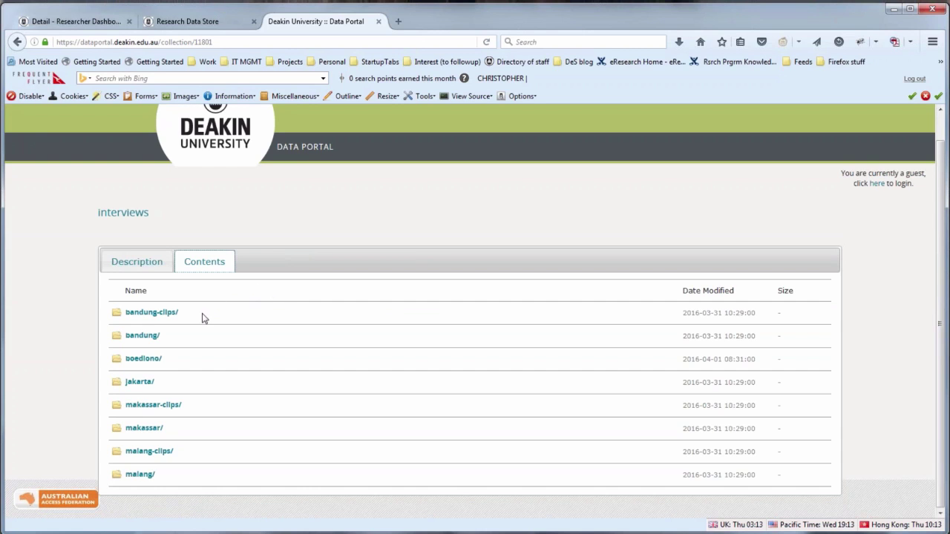
pyautogui.click(164, 315)
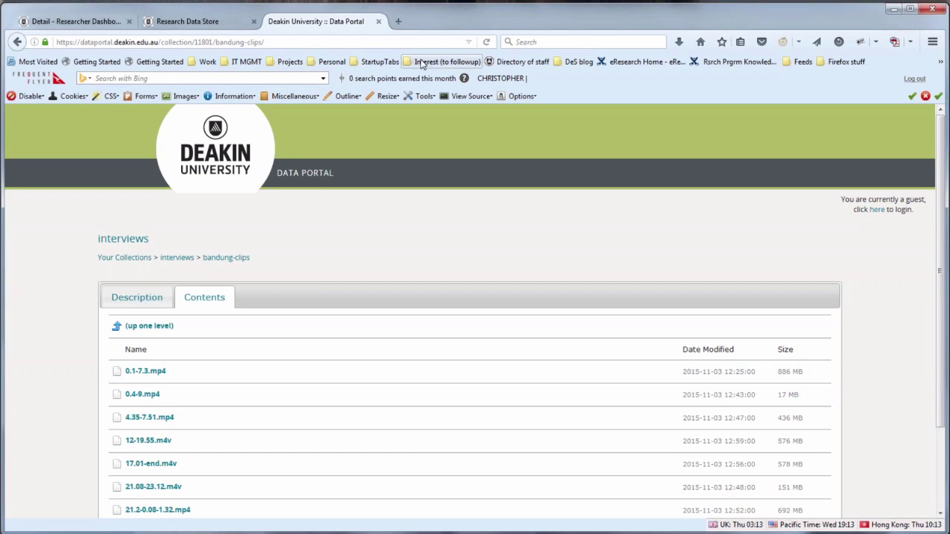
# Step: Switch to the Research Data Store and open the eResearch activity from the current activities list
pyautogui.click(210, 22)
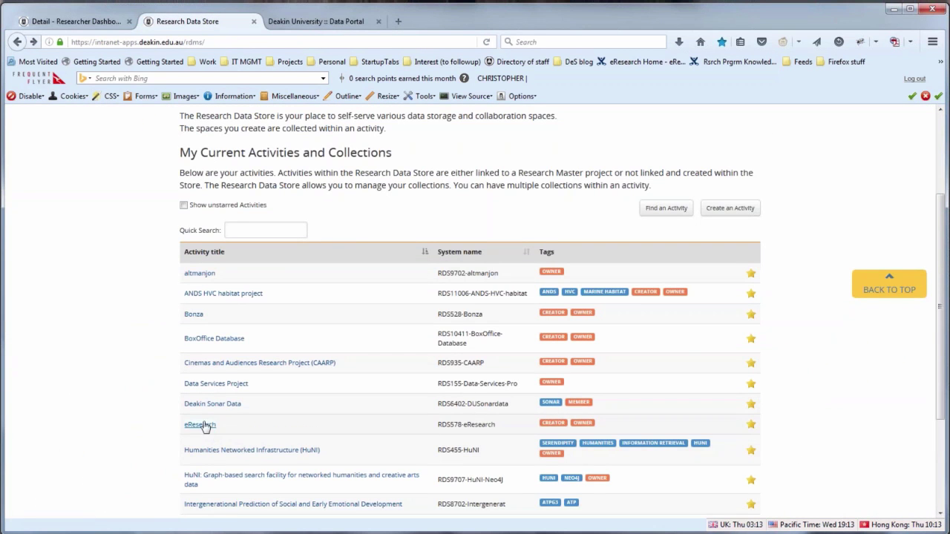
pyautogui.scroll(4, 129, 363)
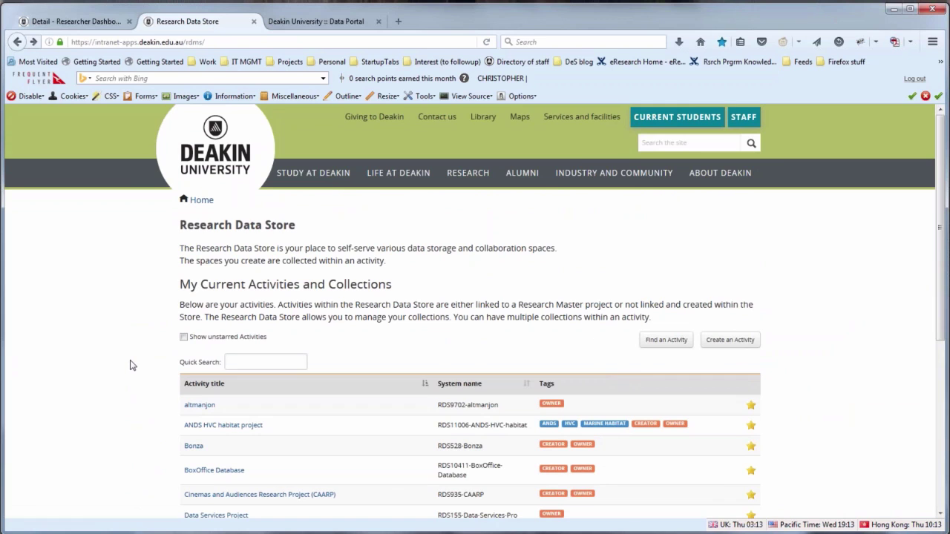
pyautogui.scroll(-3, 129, 366)
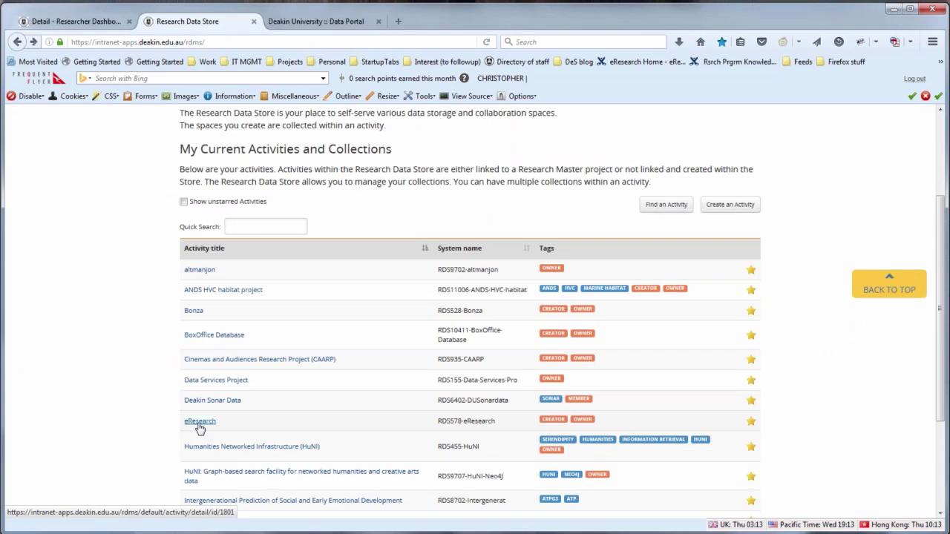
pyautogui.click(199, 425)
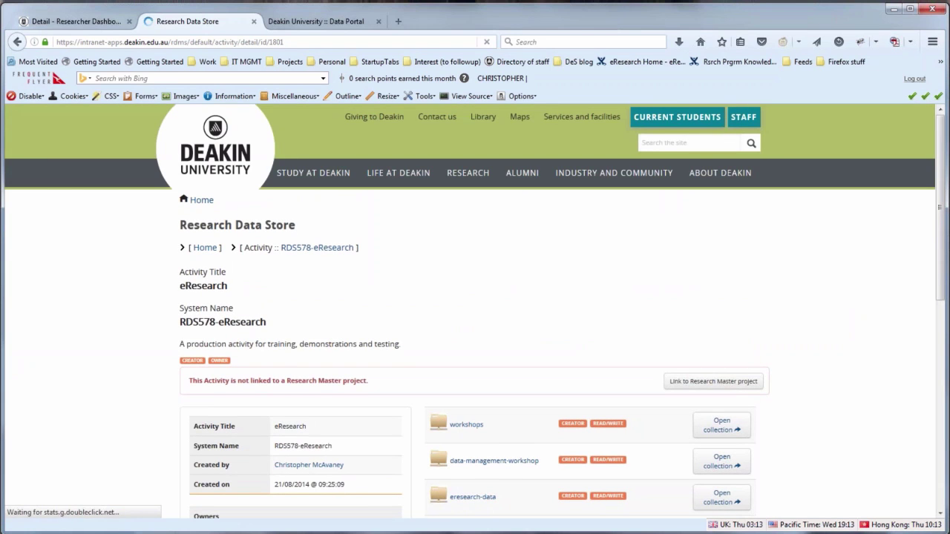
# Step: Review the eResearch activity's details and its list of collections, including the Sync and Share folders
pyautogui.scroll(-3, 521, 308)
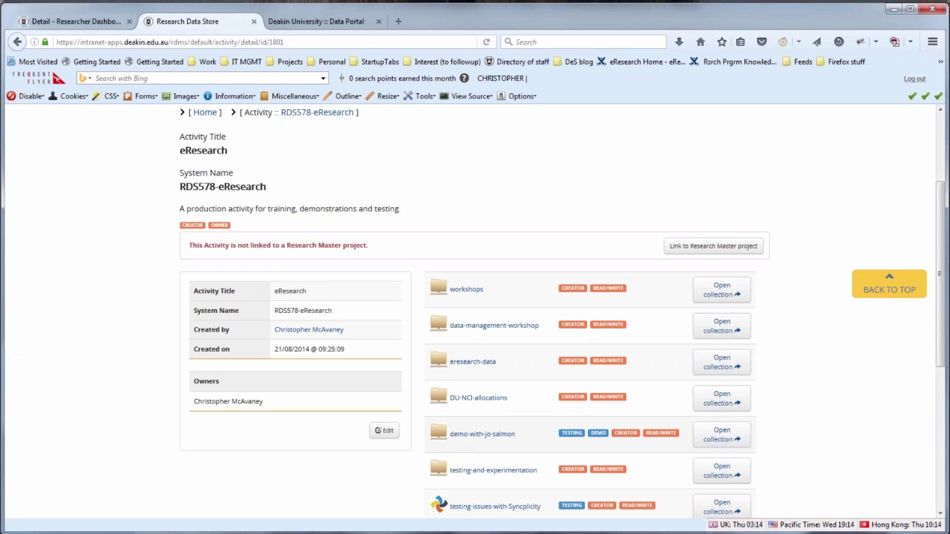
pyautogui.scroll(-5, 458, 420)
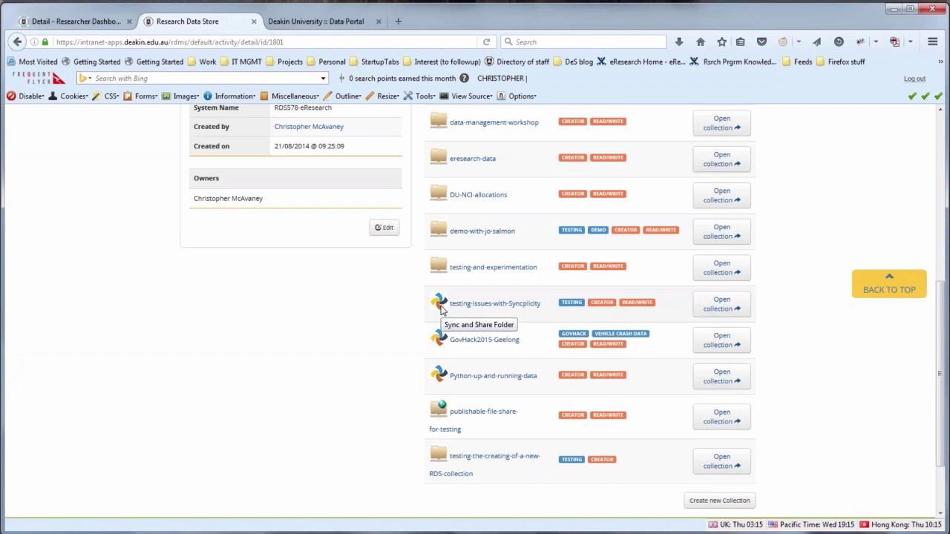
pyautogui.scroll(2, 565, 381)
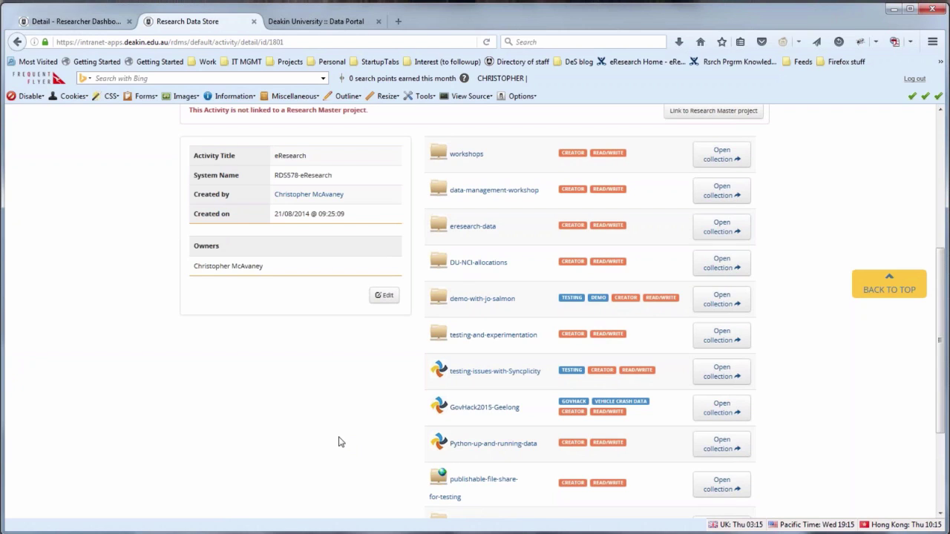
pyautogui.scroll(5, 338, 442)
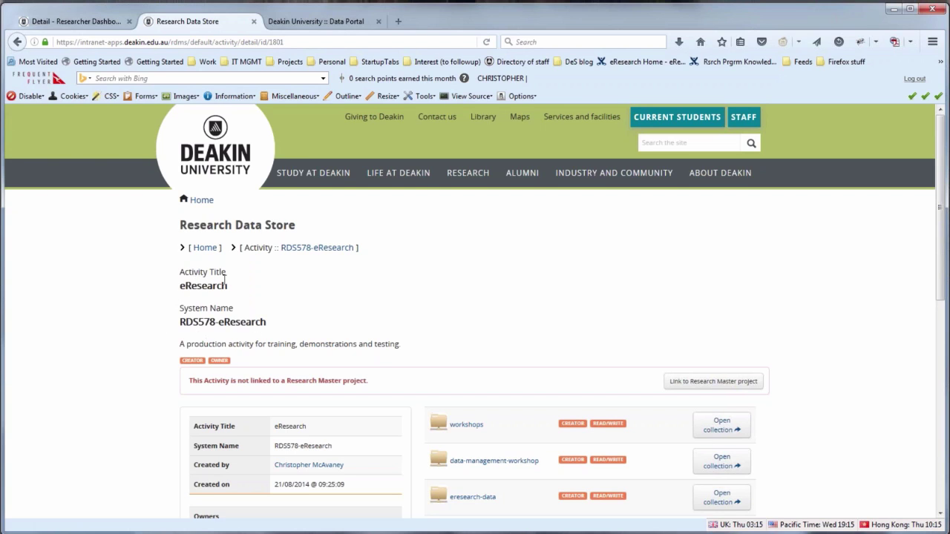
# Step: In the other browser window, enter the Data Portal and review the Invasive-northern-pacific-seastar-transcriptome collection's description and DOI
pyautogui.click(894, 9)
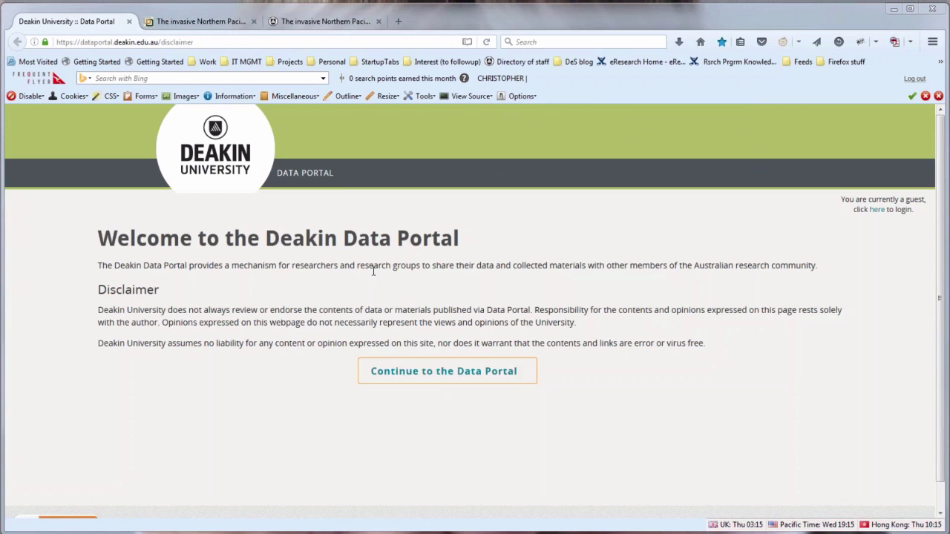
pyautogui.click(419, 371)
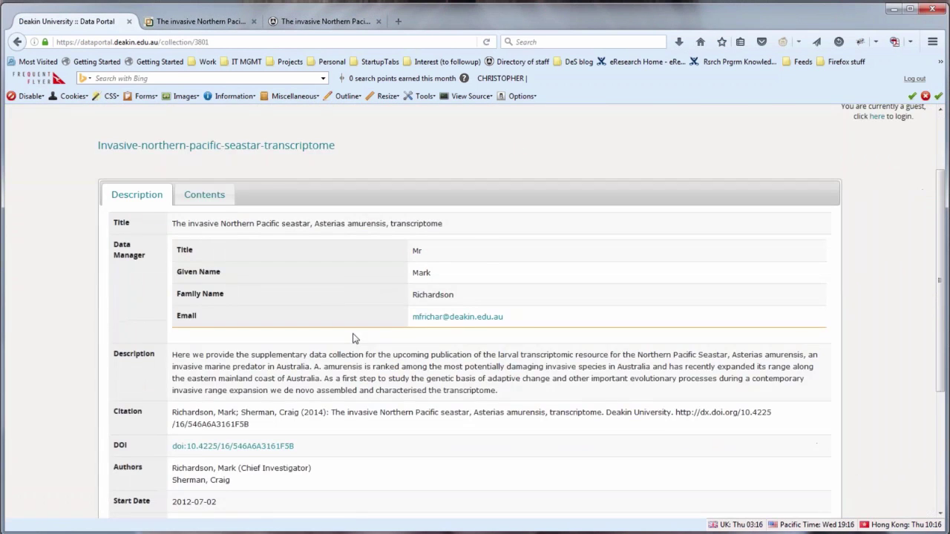
pyautogui.scroll(-1, 355, 336)
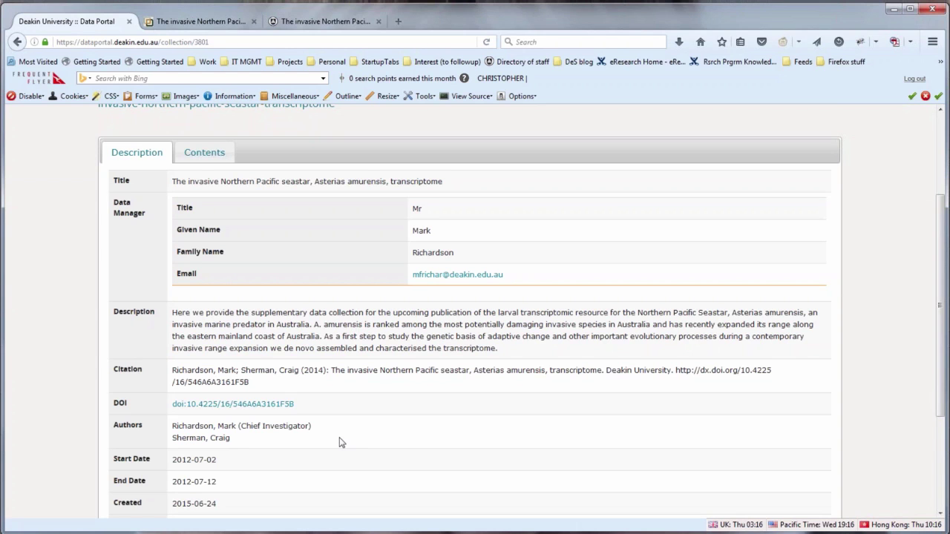
pyautogui.scroll(-1, 340, 443)
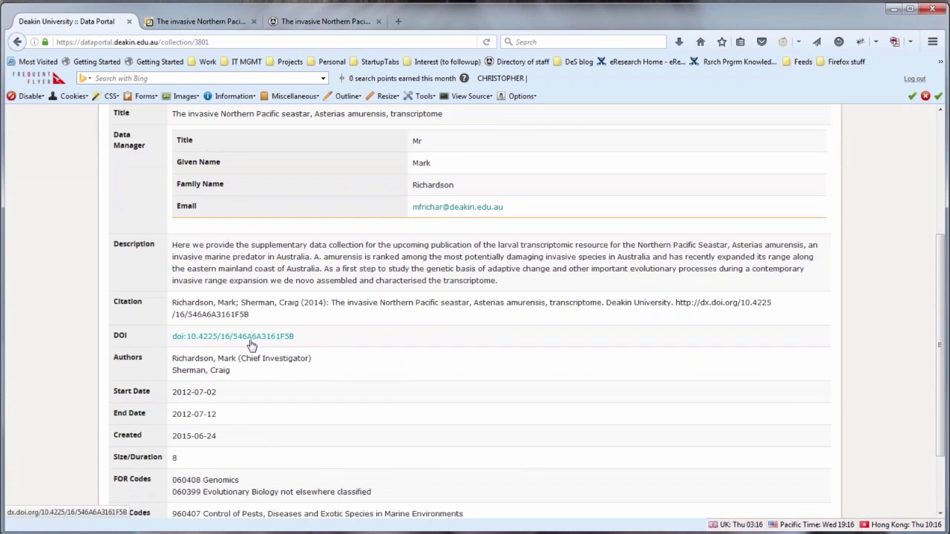
# Step: View the seastar transcriptome record on Research Data Australia, and examine its attached file and metadata in the Deakin repository record
pyautogui.click(196, 22)
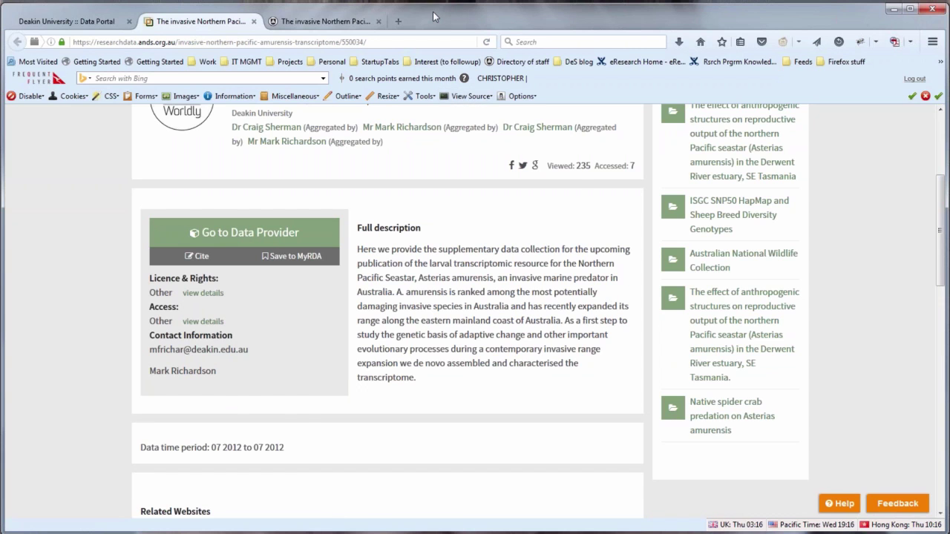
pyautogui.hotkey('ctrl', 'Tab')
pyautogui.scroll(-2, 580, 274)
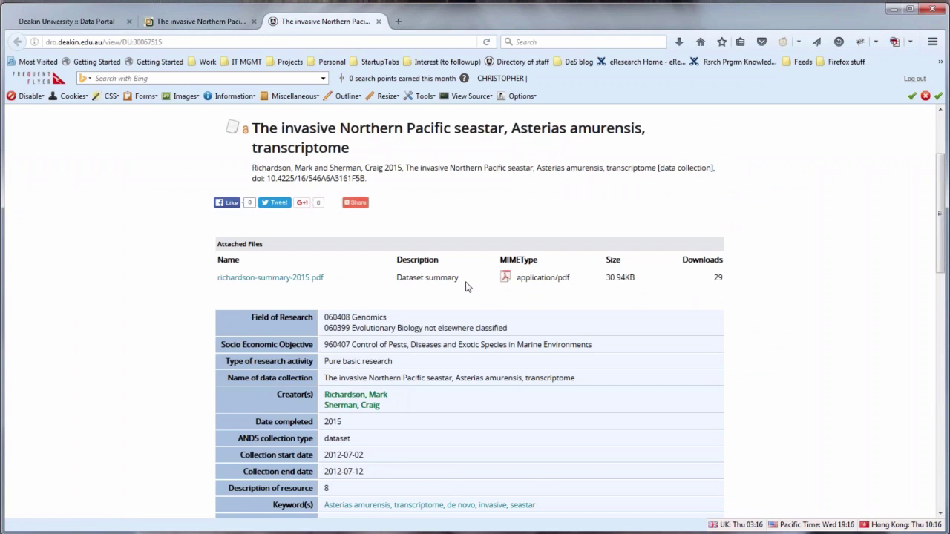
pyautogui.scroll(-3, 468, 288)
pyautogui.scroll(-2, 427, 334)
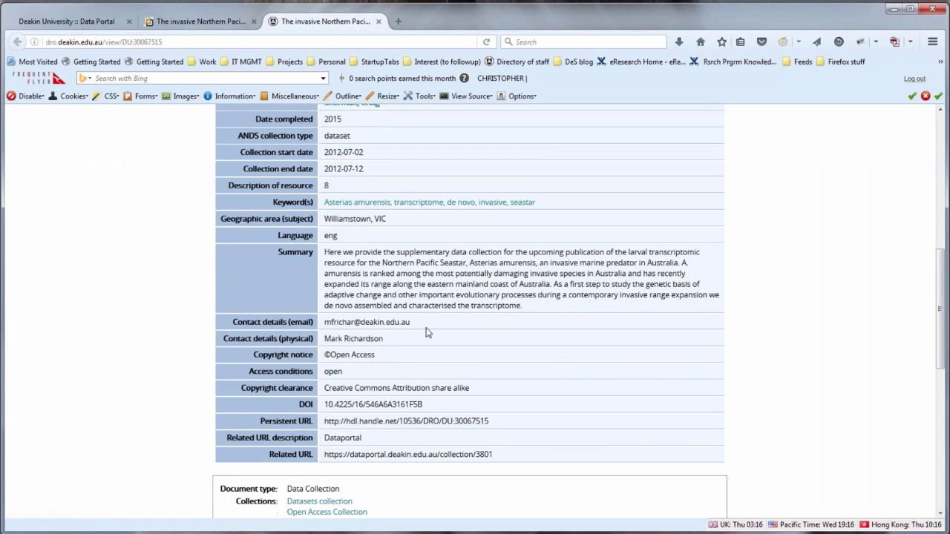
pyautogui.scroll(1, 427, 334)
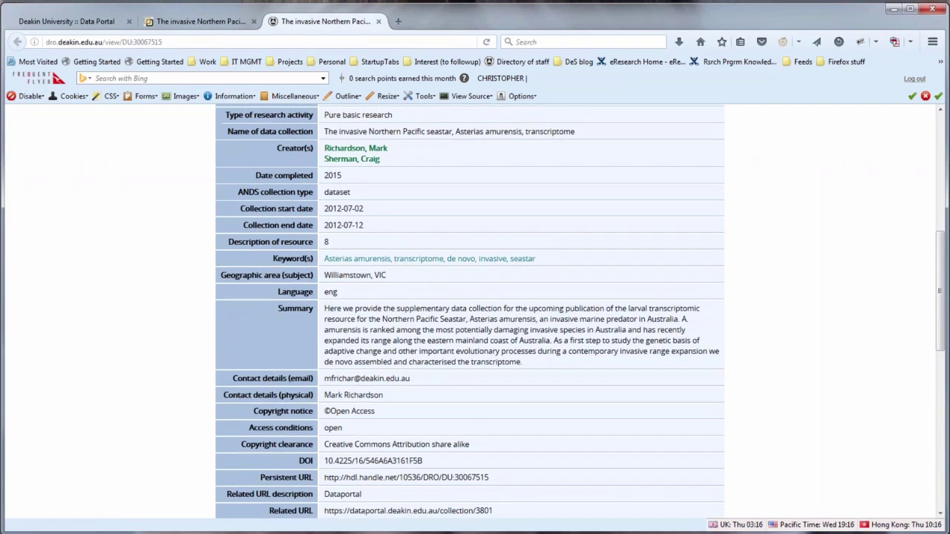
pyautogui.scroll(3, 237, 169)
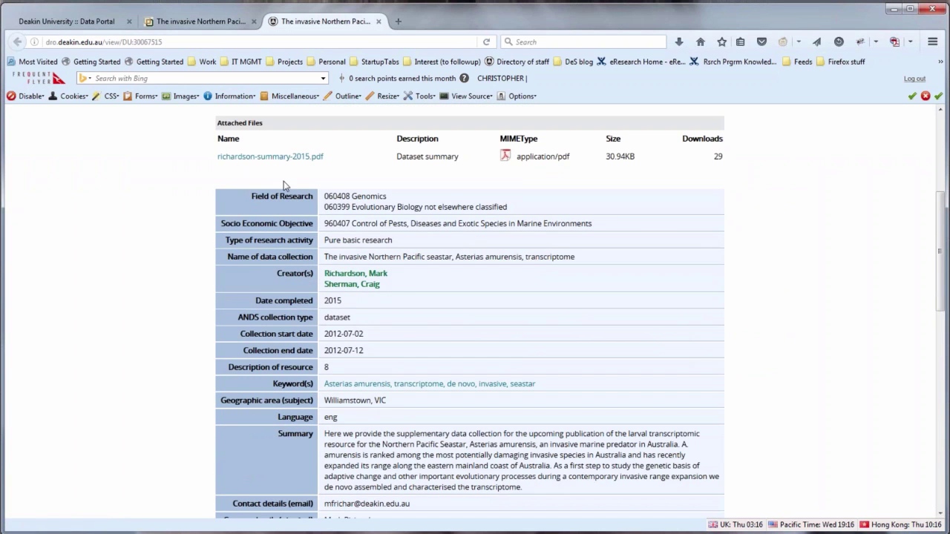
# Step: Return to the seastar transcriptome collection in the Data Portal and show its contents
pyautogui.click(176, 25)
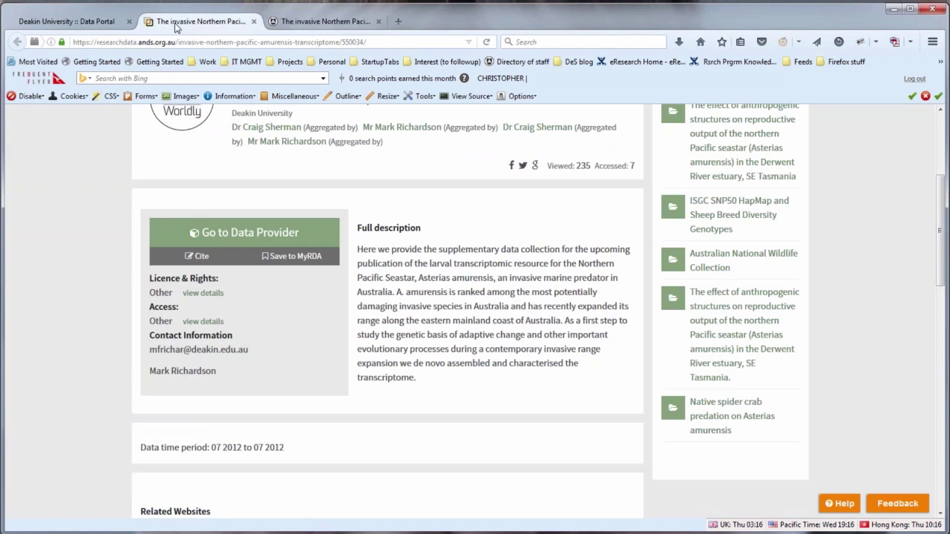
pyautogui.click(101, 24)
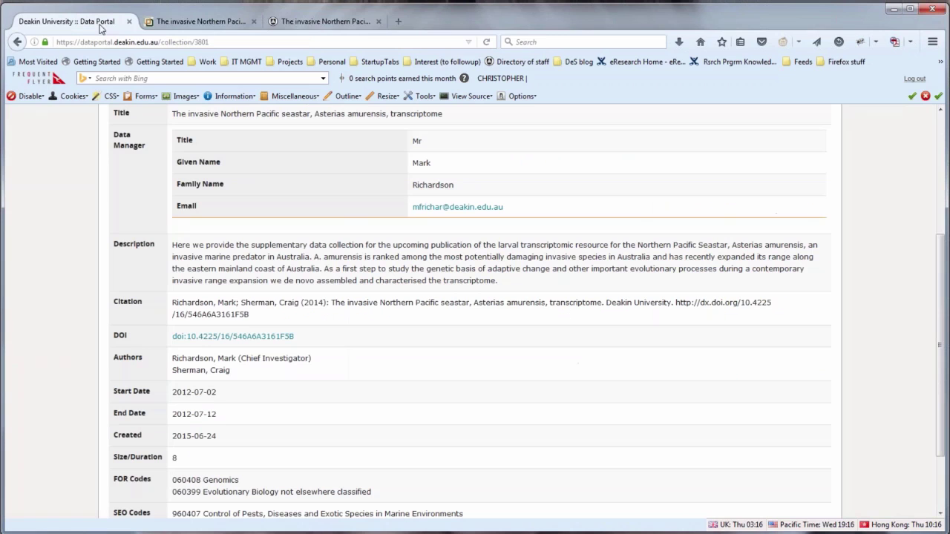
pyautogui.scroll(5, 280, 214)
pyautogui.click(204, 261)
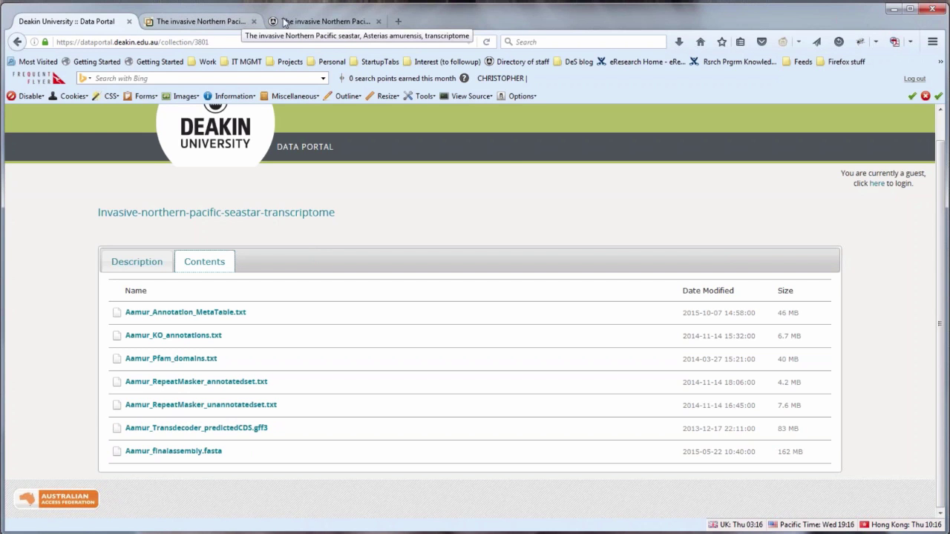
# Step: Check how the seastar transcriptome's repository record and Research Data Australia page link to the Data Portal, and review the repository metadata
pyautogui.click(336, 22)
pyautogui.scroll(-5, 359, 425)
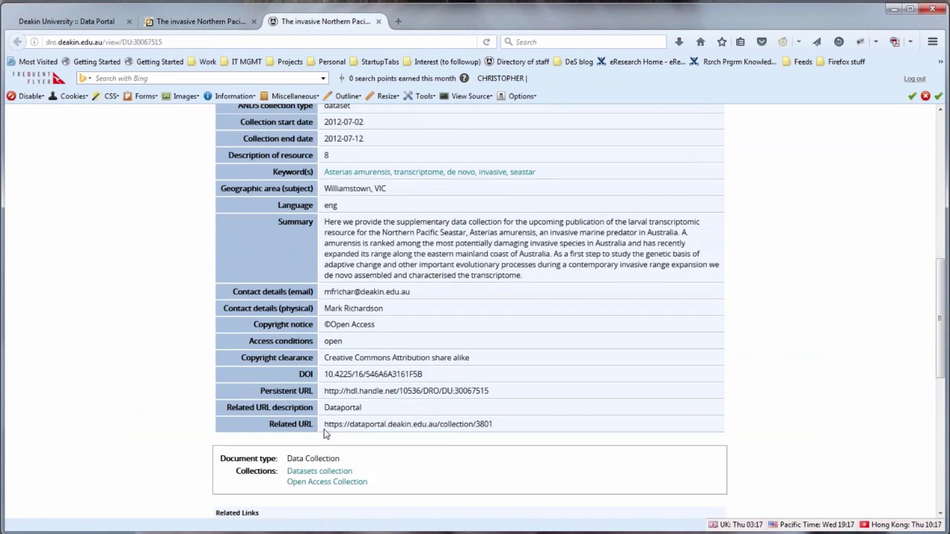
pyautogui.click(168, 22)
pyautogui.scroll(-3, 189, 311)
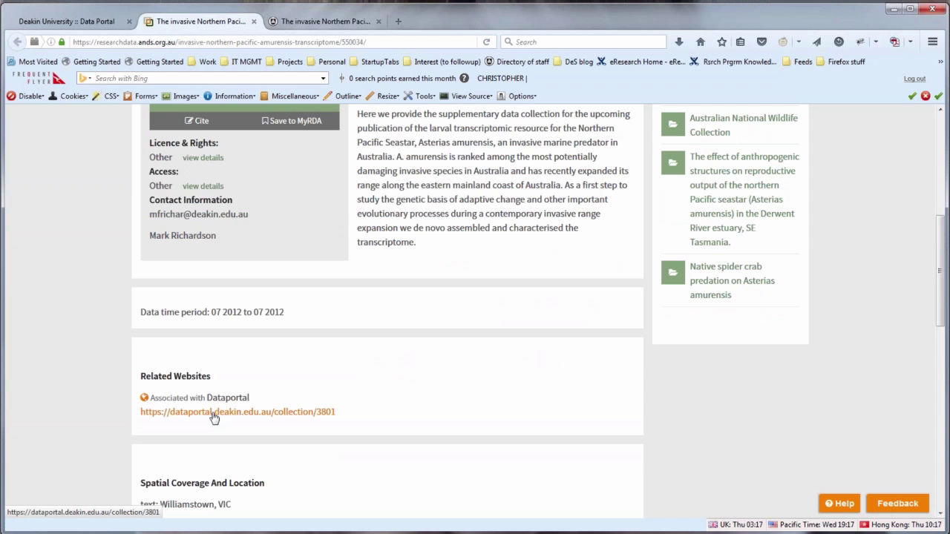
pyautogui.click(288, 22)
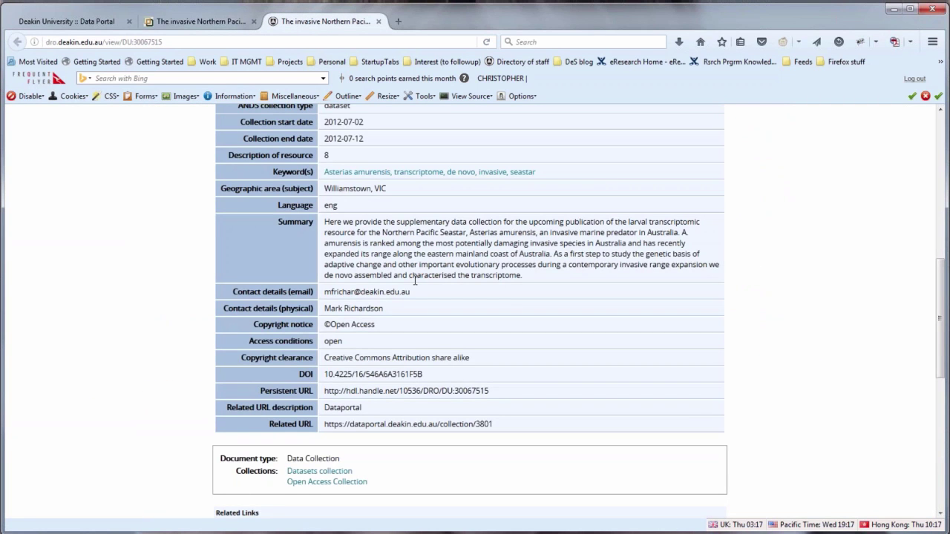
pyautogui.scroll(5, 415, 281)
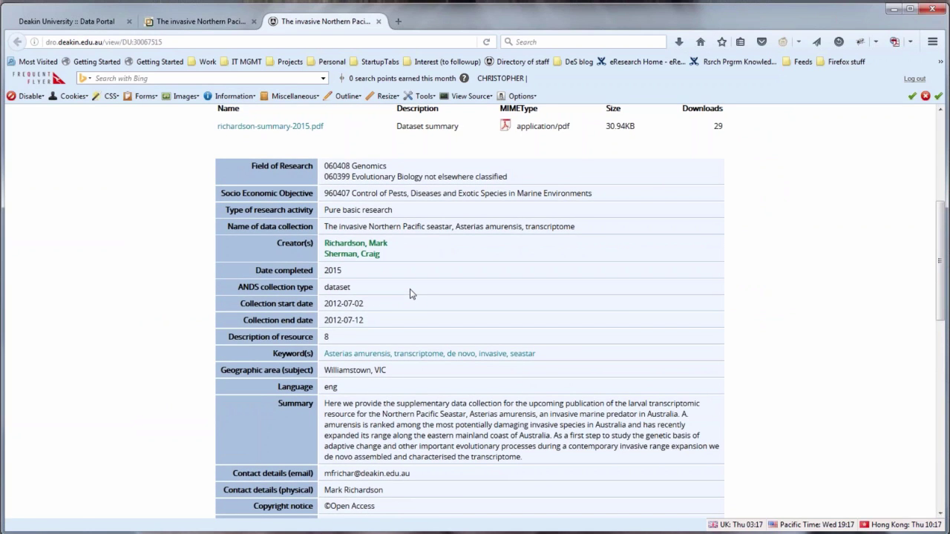
pyautogui.scroll(3, 412, 294)
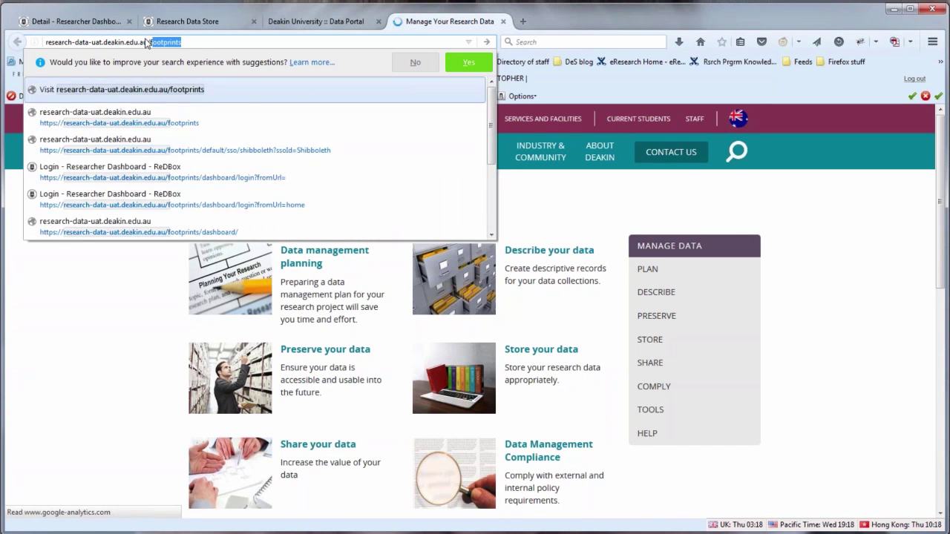
# Step: Open the UAT Research Data Footprints dashboard and the UAT Research Data Store at apps-uat.deakin.edu.au/rdms in separate browser tabs
pyautogui.press('Return')
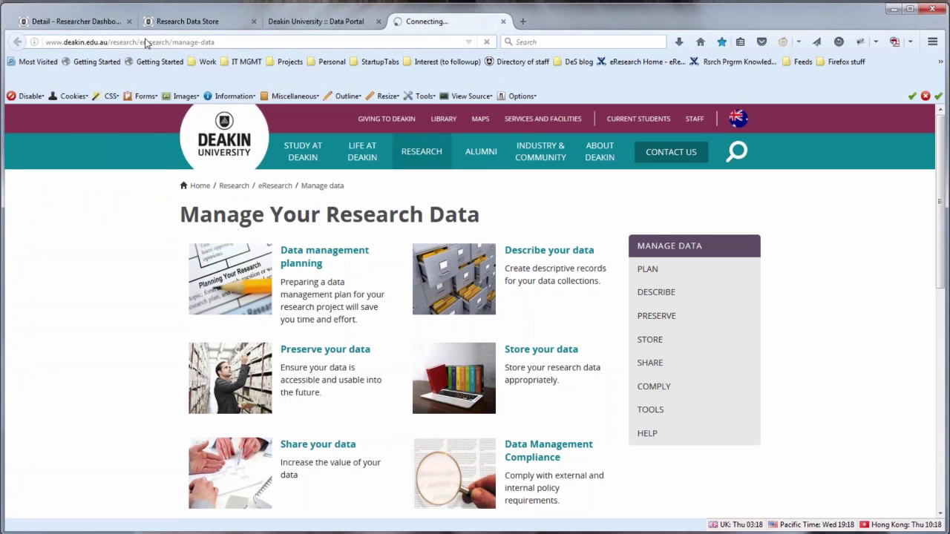
pyautogui.click(146, 43)
pyautogui.write('https://w')
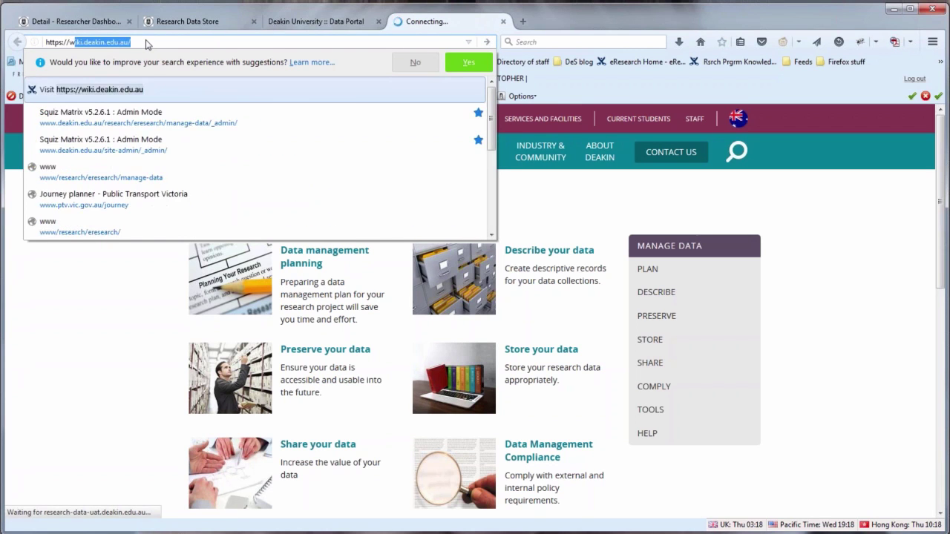
pyautogui.write('ww')
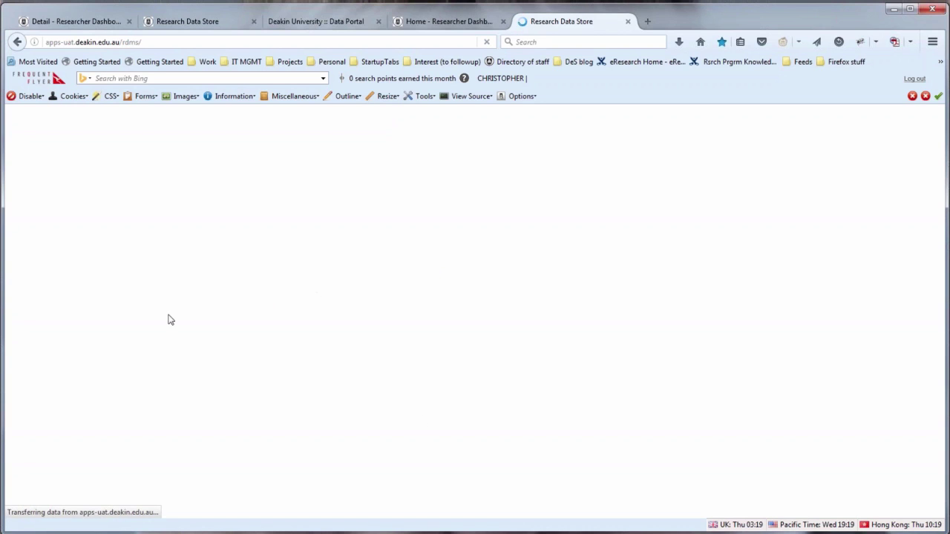
# Step: In Windows Explorer, browse the rds network drive (R:) to the RDS578-eResearch workshops folder, and minimise the window
pyautogui.press('super+e')
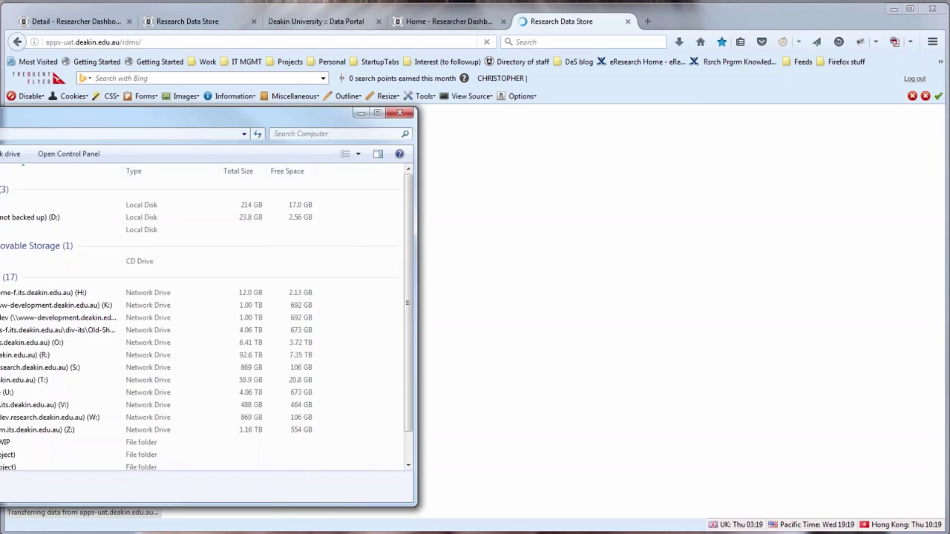
pyautogui.moveTo(222, 113); pyautogui.dragTo(646, 91)
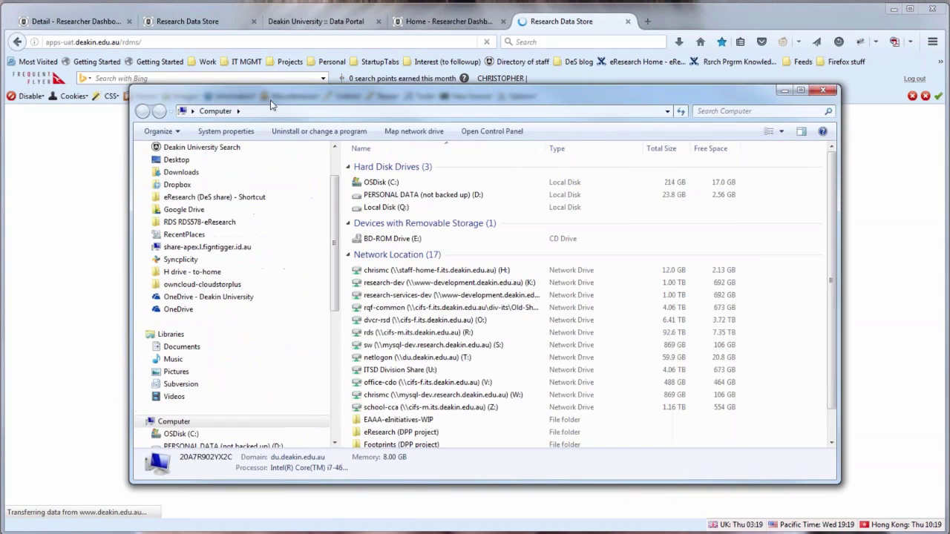
pyautogui.doubleClick(385, 334)
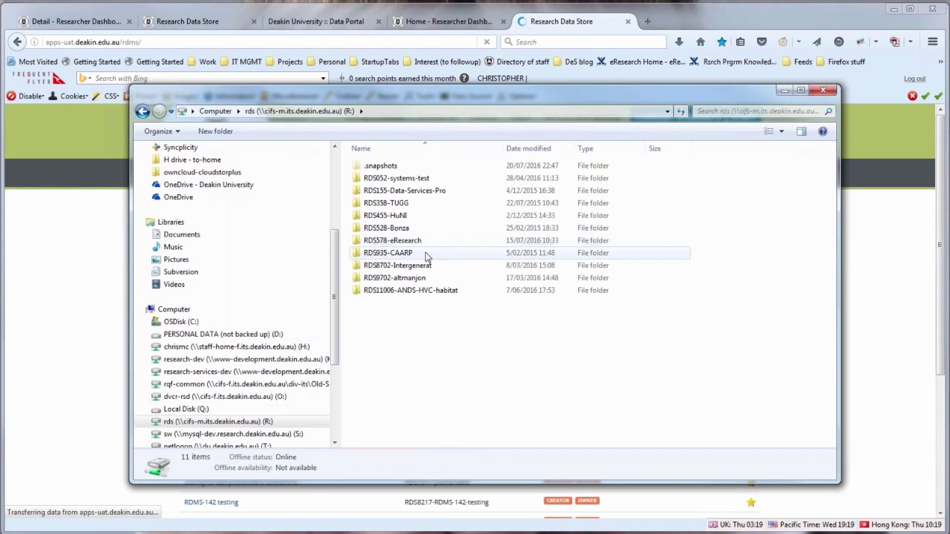
pyautogui.doubleClick(392, 241)
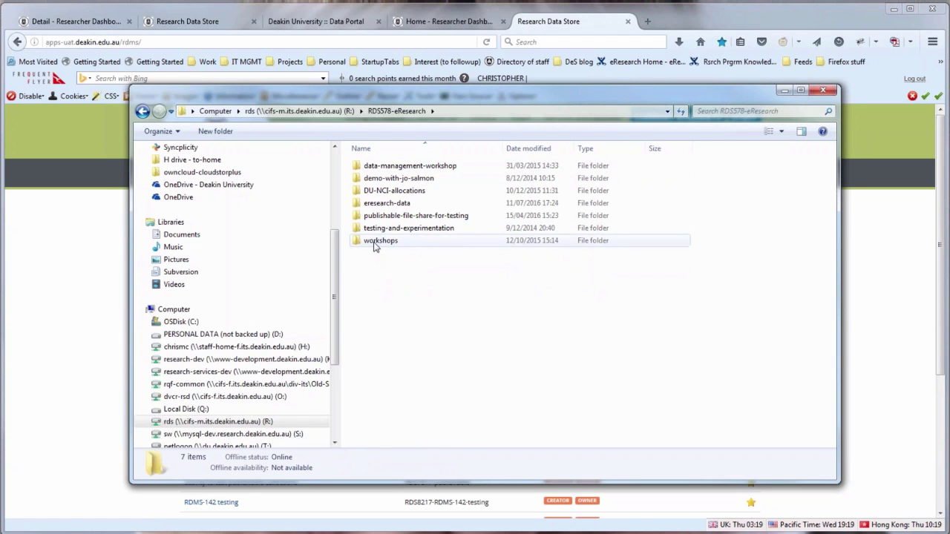
pyautogui.doubleClick(380, 241)
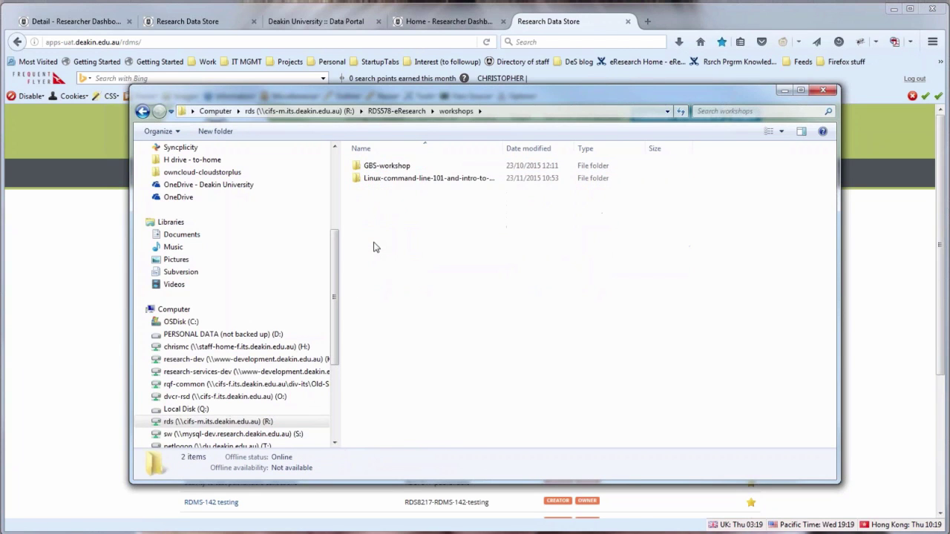
pyautogui.click(784, 90)
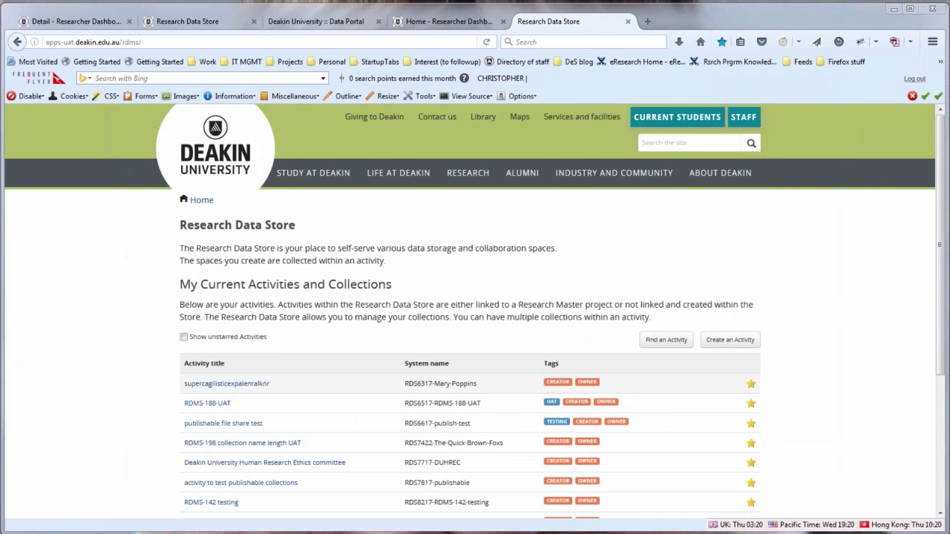
# Step: In the UAT Research Data Store, open the RDS6617-publish-test activity's collection for testing who can publish, and view its details
pyautogui.scroll(-5, 230, 298)
pyautogui.click(216, 289)
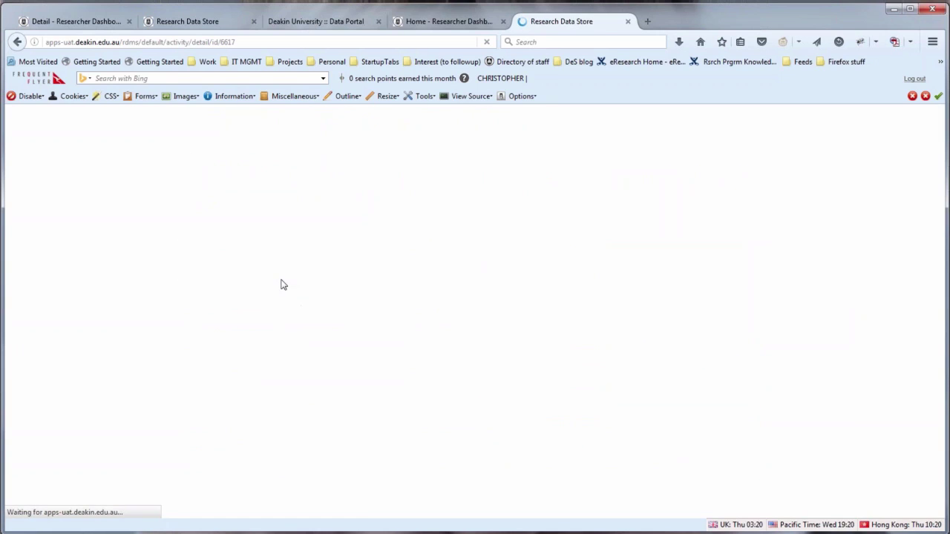
pyautogui.scroll(-2, 475, 312)
pyautogui.click(476, 297)
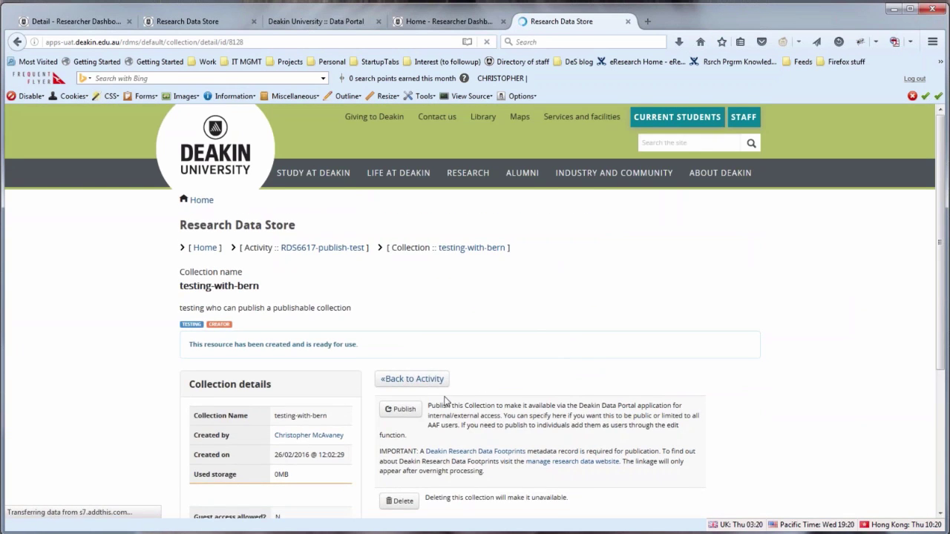
pyautogui.scroll(-3, 446, 401)
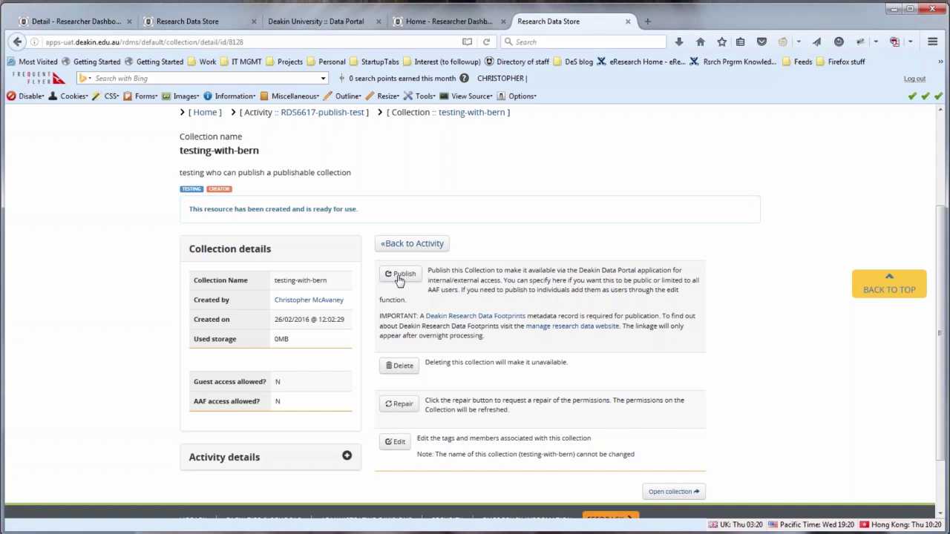
# Step: Walk through publishing the collection with the unlinked test metadata record and the guest and AAF member access options, and cancel the publication
pyautogui.click(400, 279)
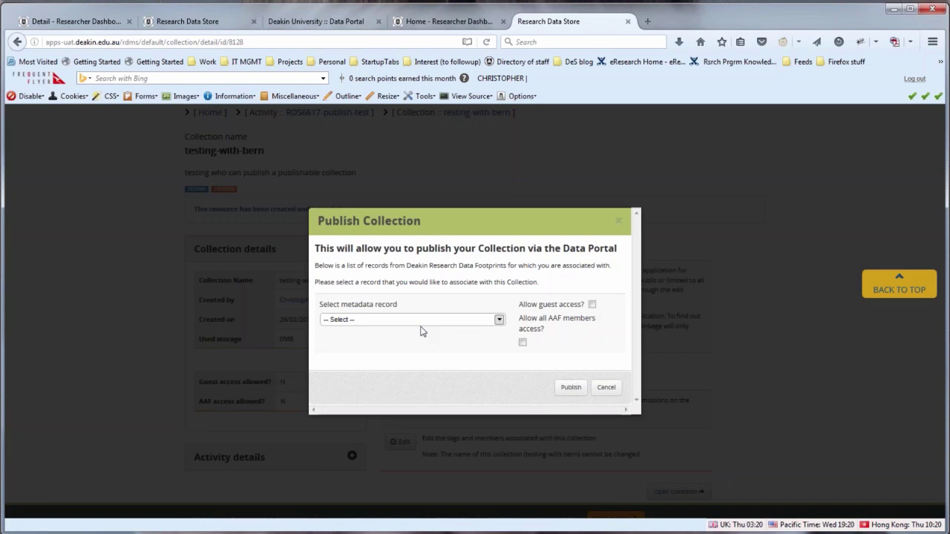
pyautogui.click(420, 327)
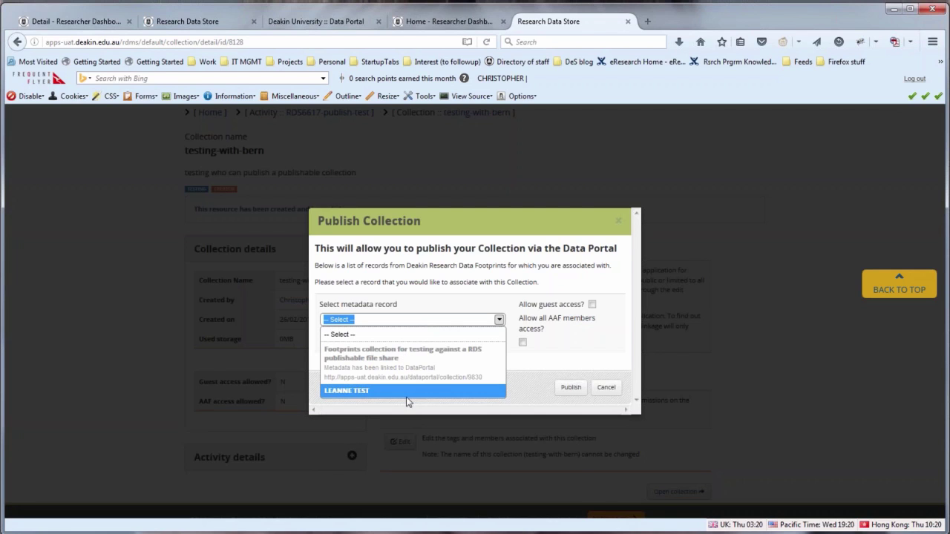
pyautogui.click(407, 391)
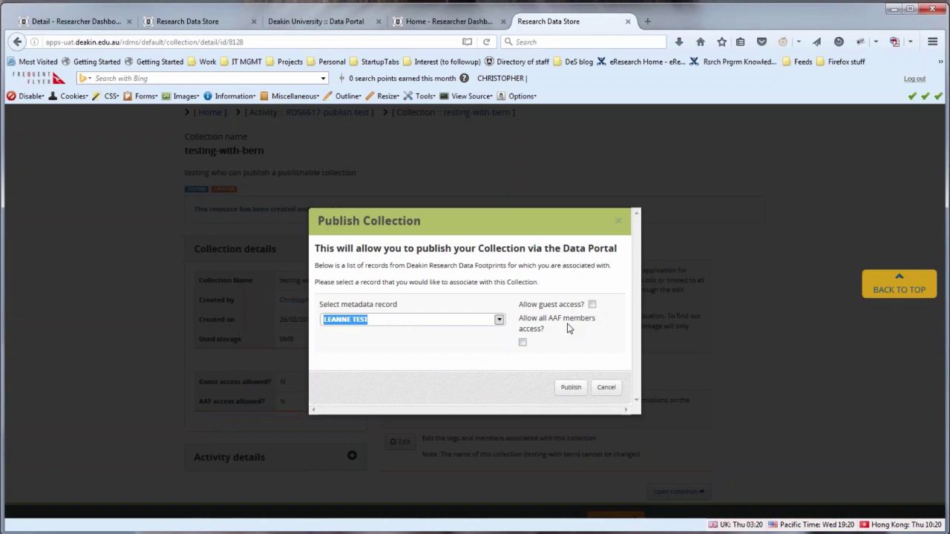
pyautogui.click(592, 305)
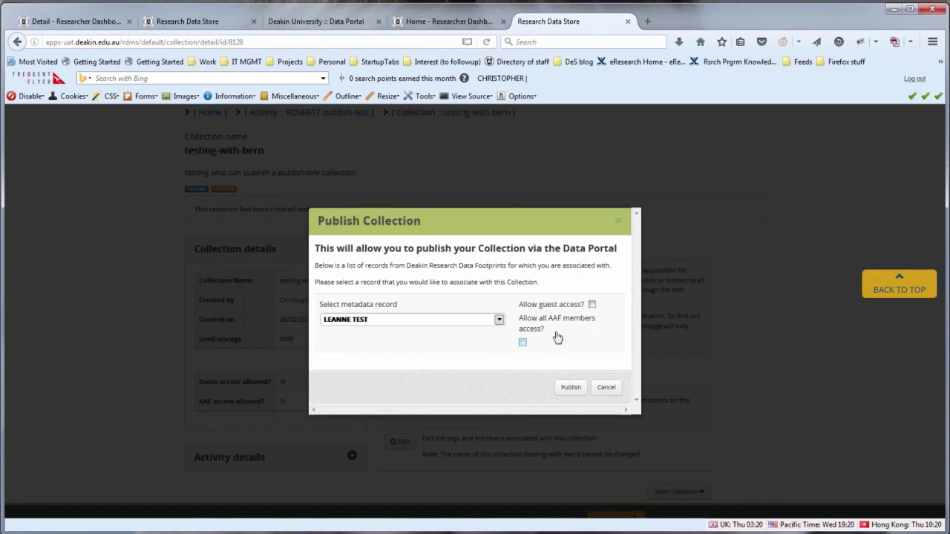
pyautogui.click(523, 343)
pyautogui.click(616, 391)
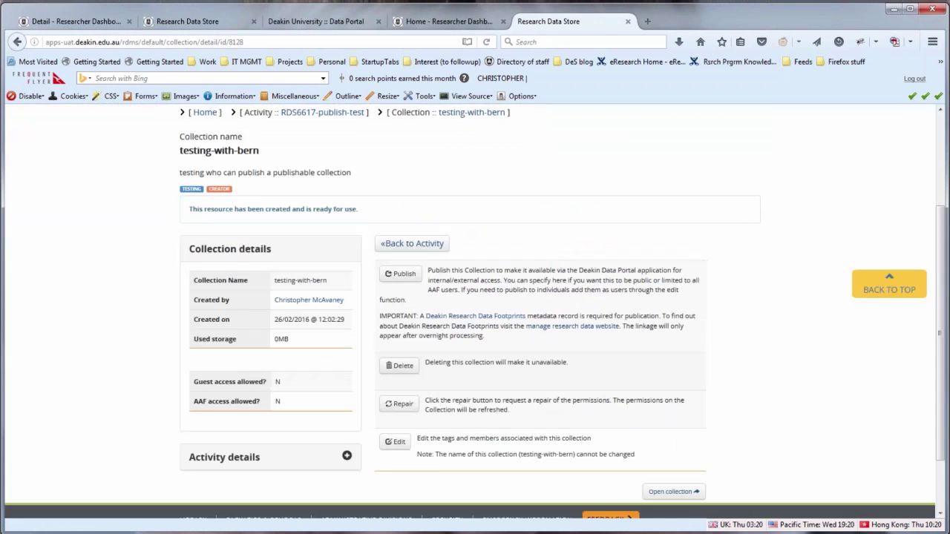
# Step: Return to the Data Portal's collection list and log in through the Australian Access Federation with Deakin University as the organisation
pyautogui.click(339, 22)
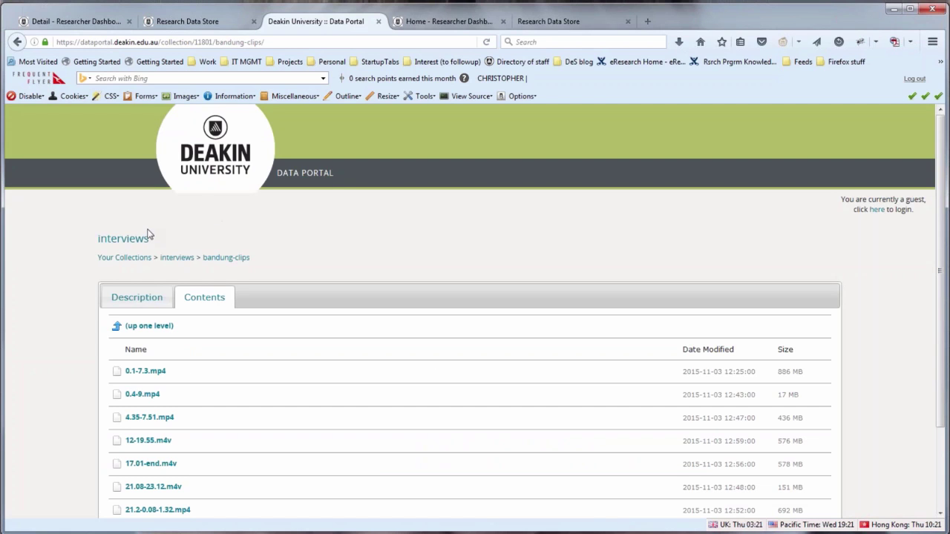
pyautogui.click(320, 174)
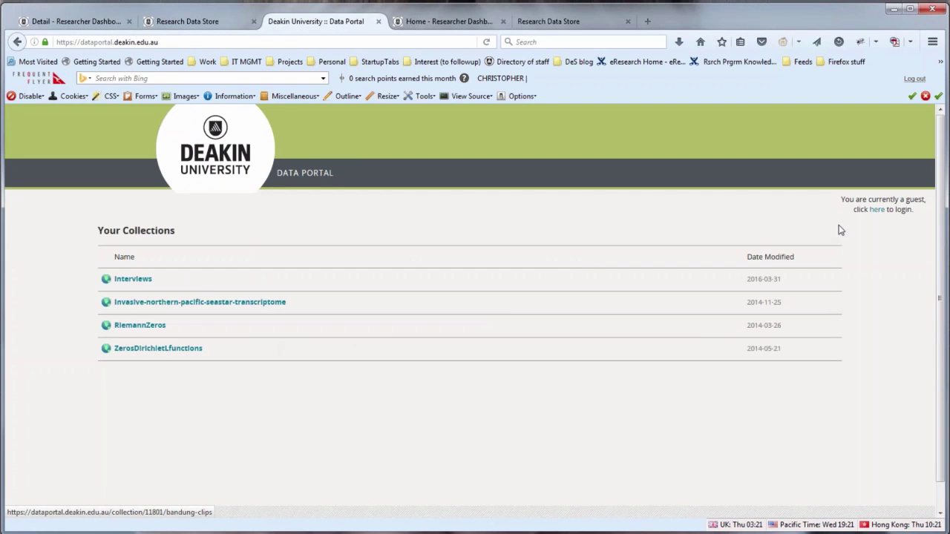
pyautogui.click(876, 210)
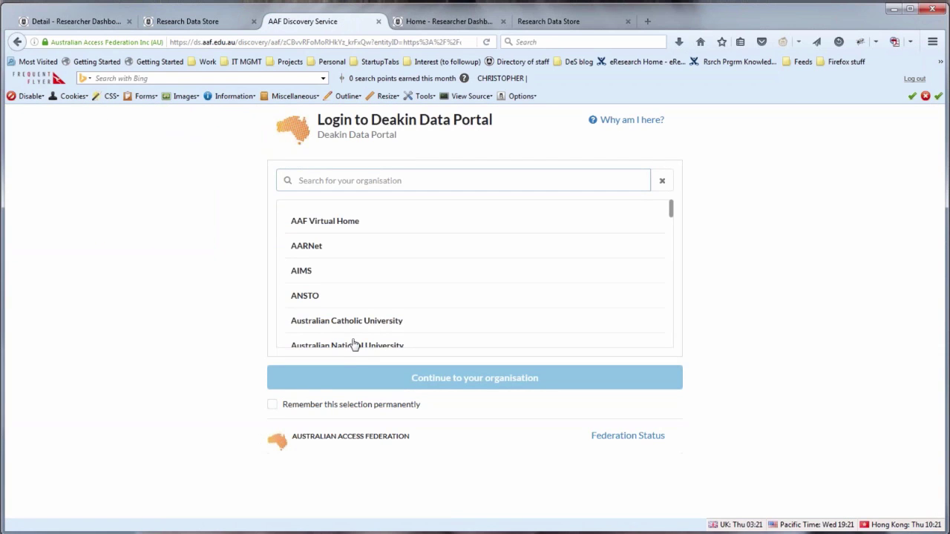
pyautogui.write('deakin')
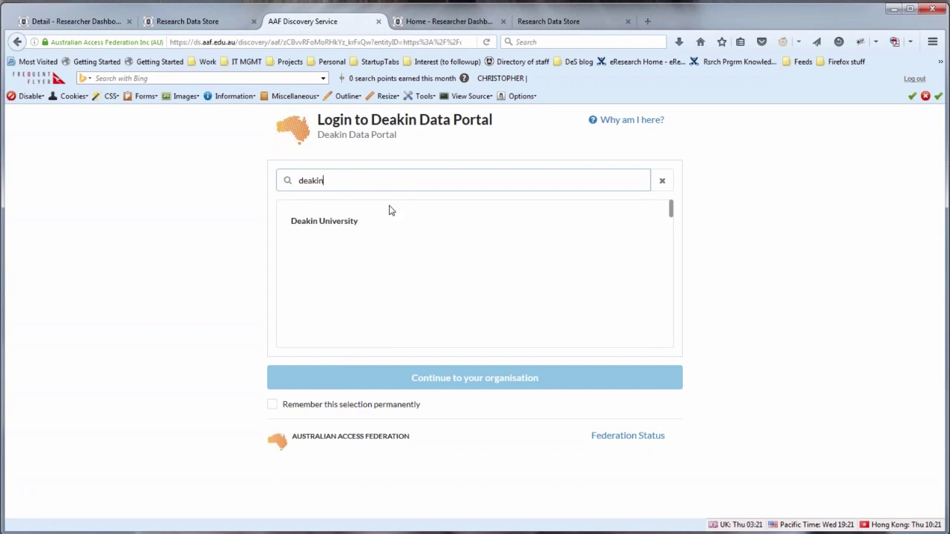
pyautogui.click(524, 377)
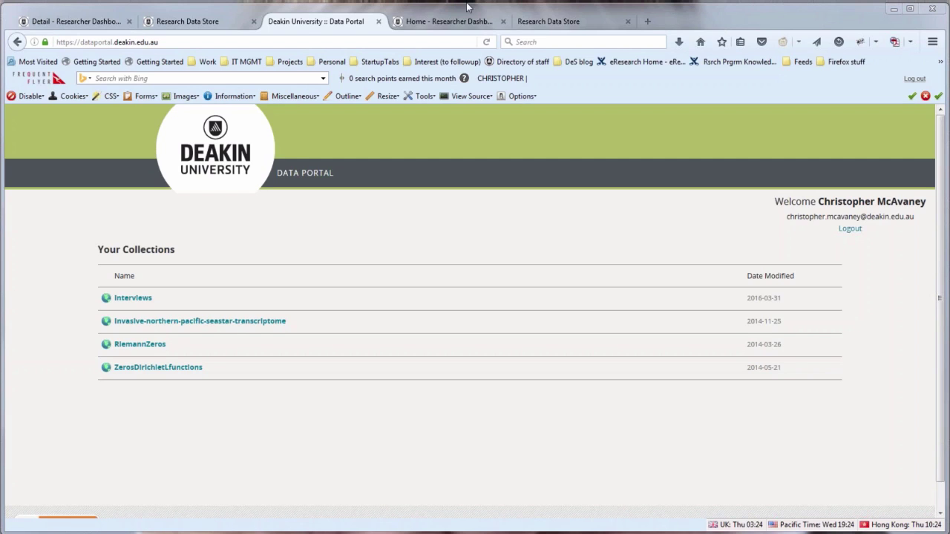
# Step: Return to the Scholarships and Connections record in Research Data Footprints and review its description, related publications and websites, publication status and DOI
pyautogui.click(186, 21)
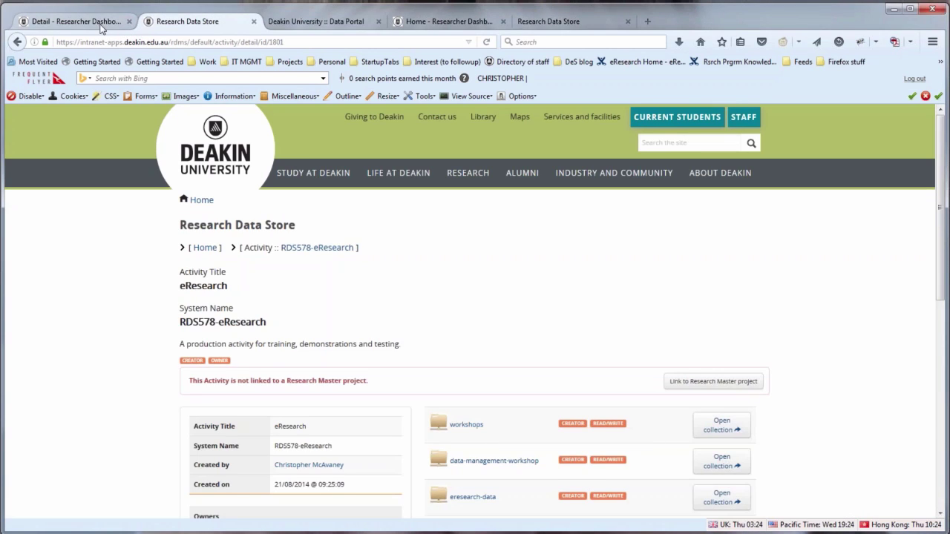
pyautogui.click(100, 25)
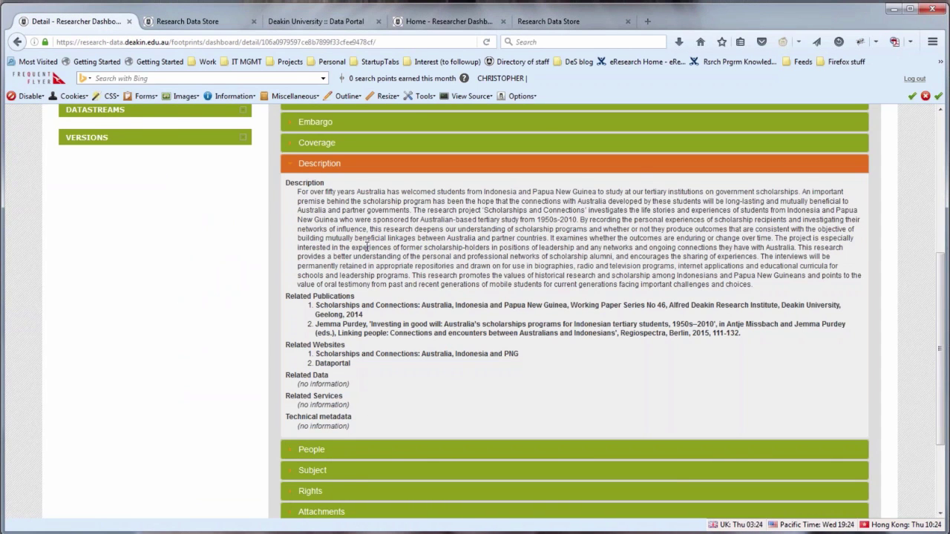
pyautogui.scroll(-1, 366, 247)
pyautogui.scroll(-3, 366, 248)
pyautogui.scroll(1, 366, 247)
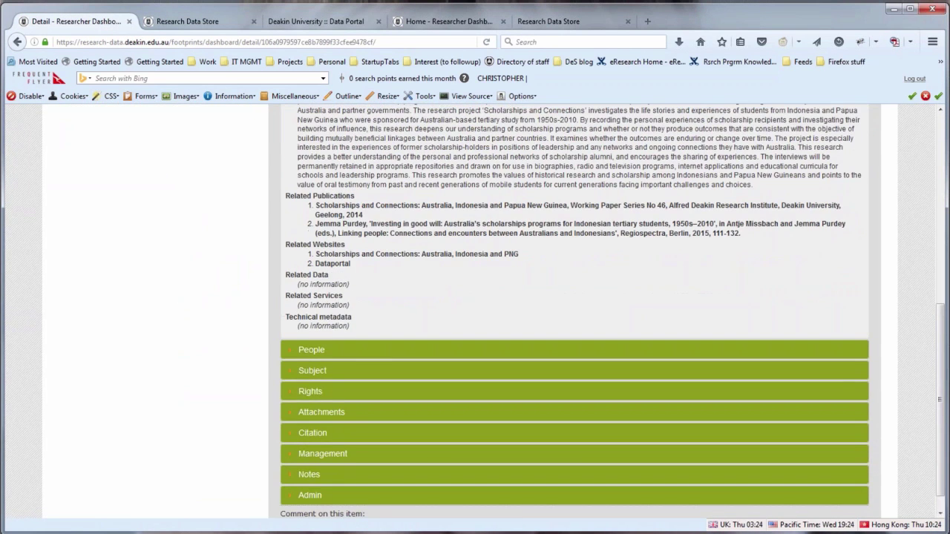
pyautogui.scroll(6, 366, 247)
pyautogui.scroll(1, 490, 263)
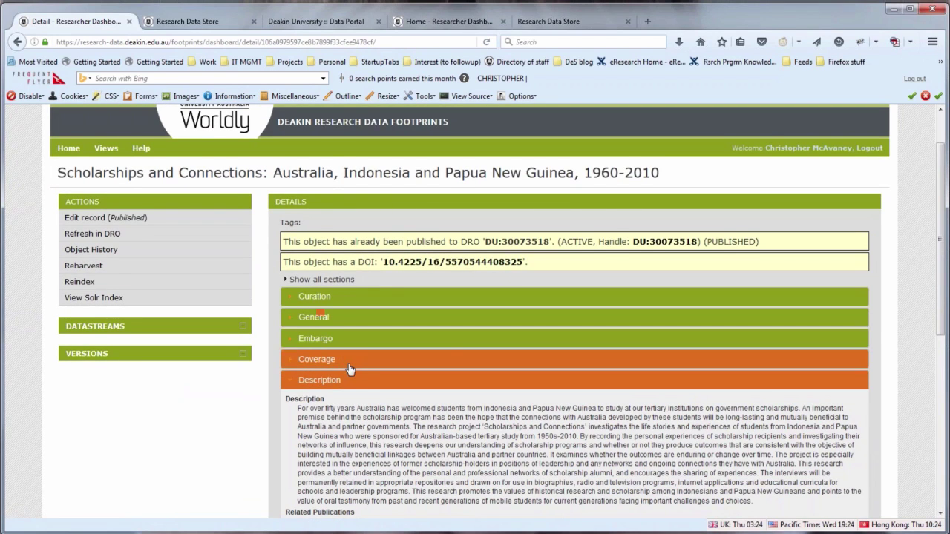
pyautogui.scroll(-2, 436, 211)
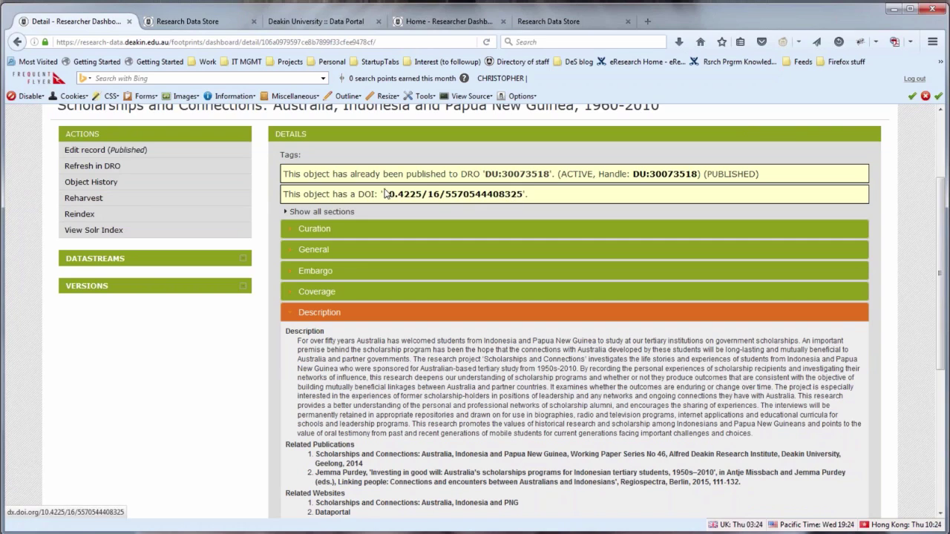